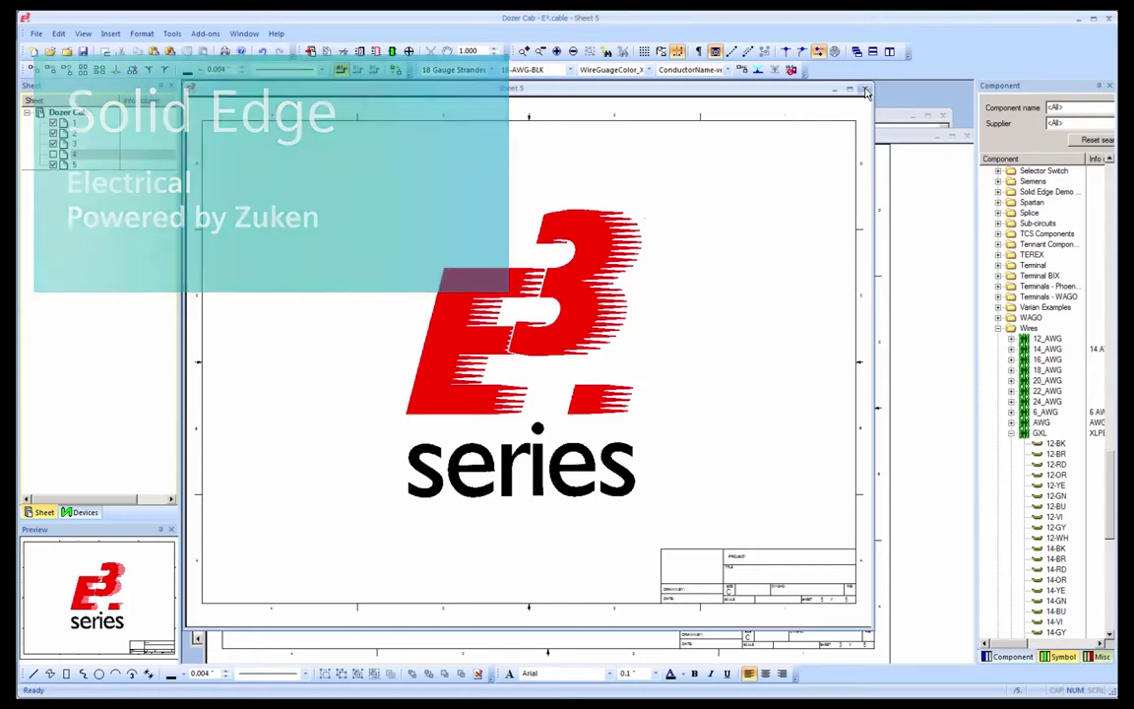
# Close the Sheet 5 title sheet and view the embedded cab picture full size.
pyautogui.click(865, 91)
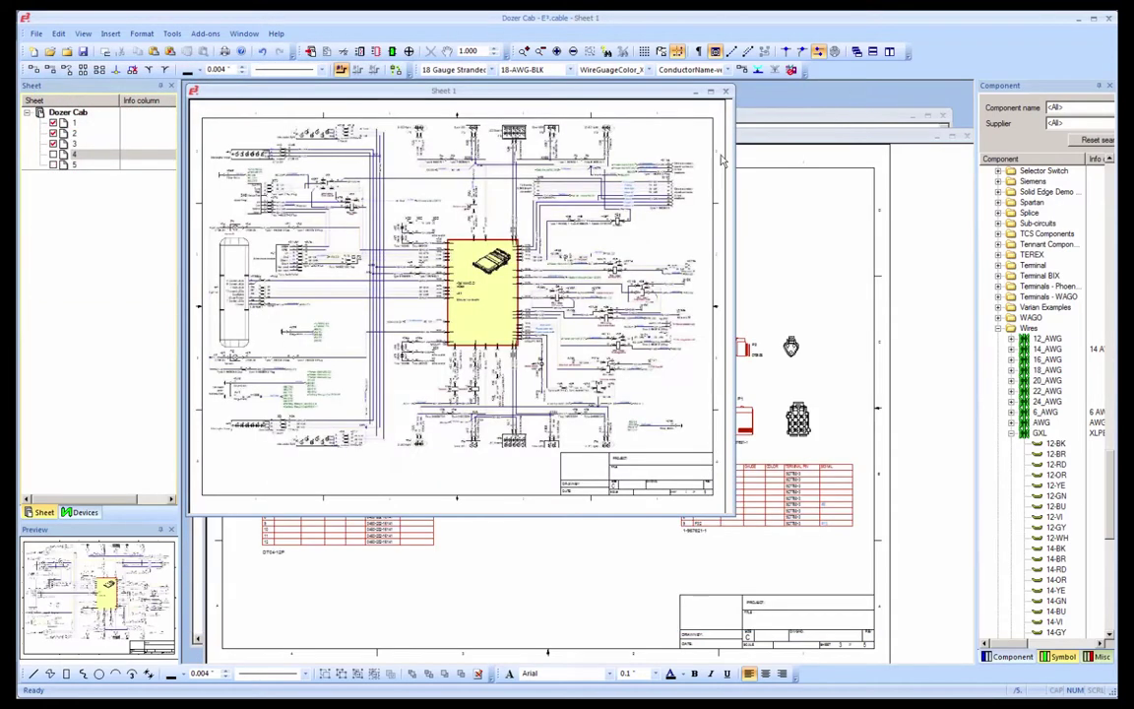
pyautogui.doubleClick(635, 258)
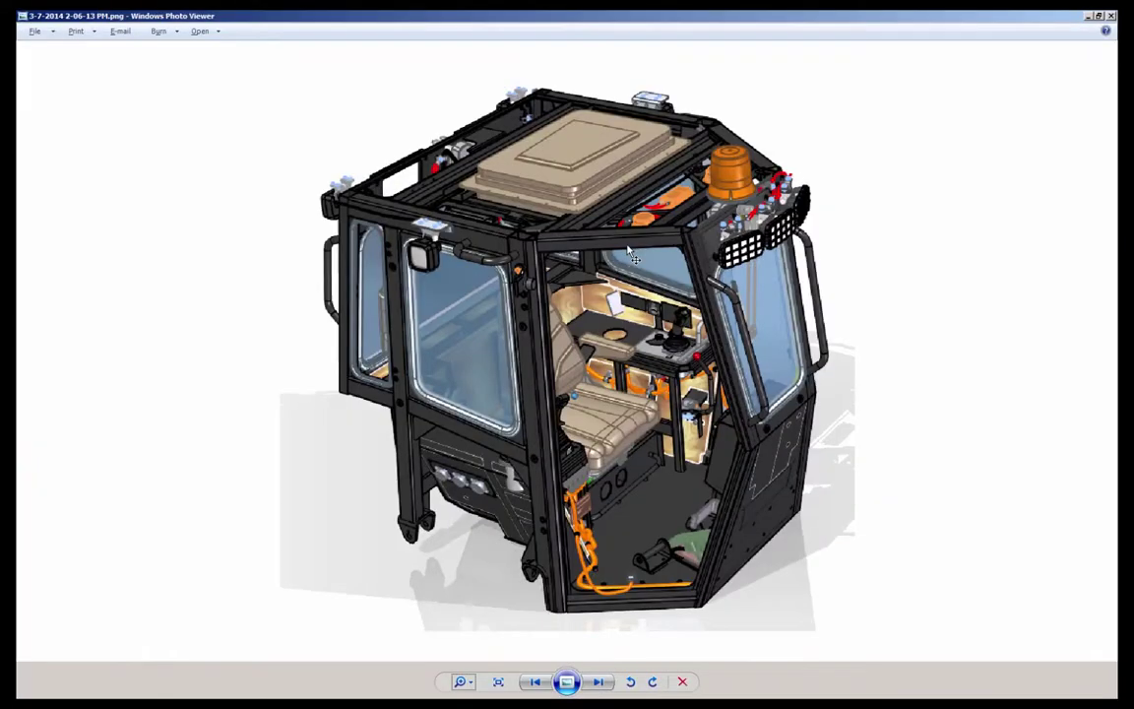
pyautogui.hotkey('alt', 'F4')
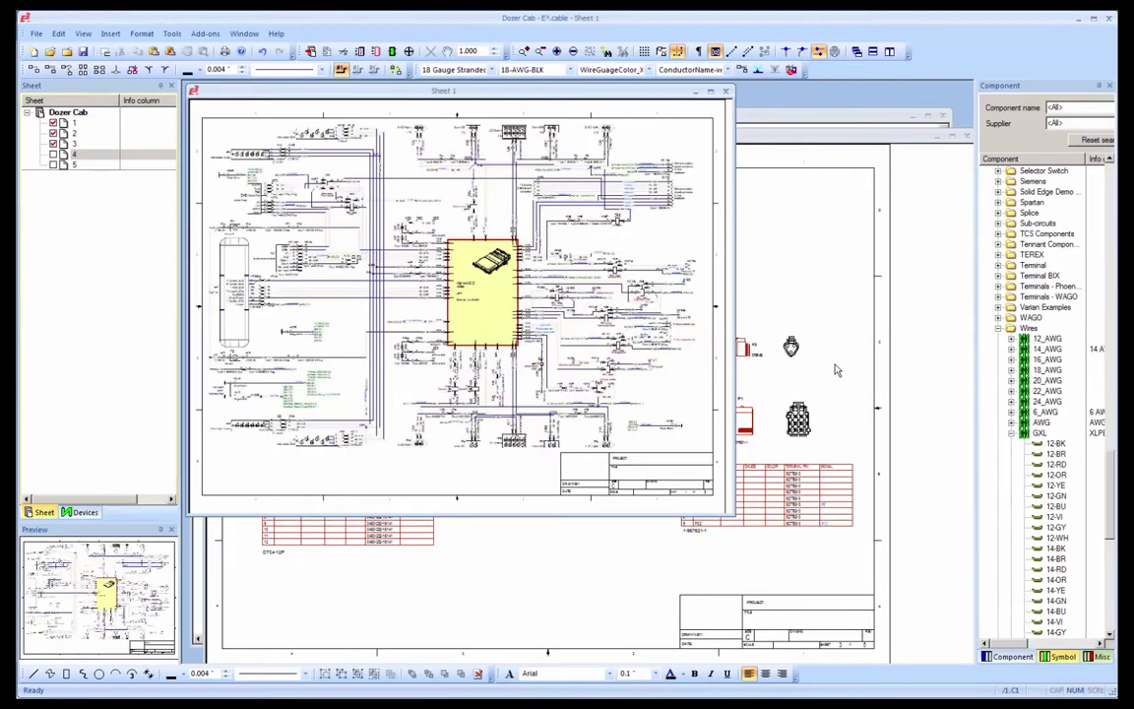
# Zoom in on the J1 (DT04-12P) and J2 (DT04-4P) connectors and their wires.
pyautogui.click(807, 120)
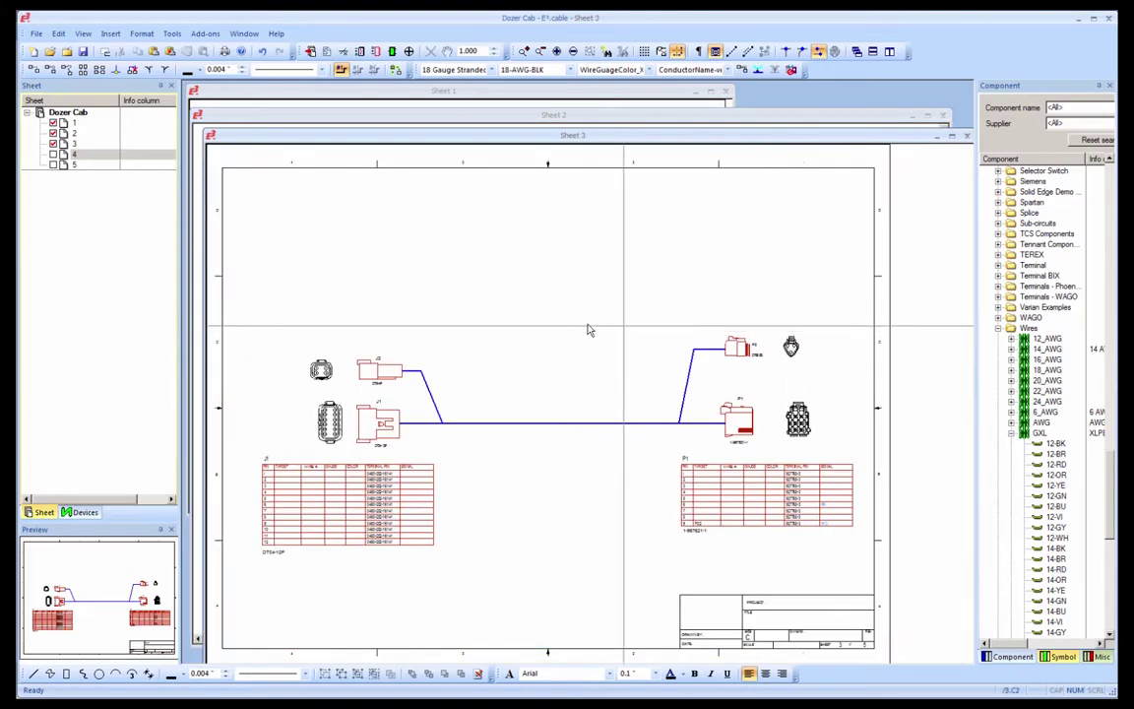
pyautogui.moveTo(275, 317); pyautogui.dragTo(447, 460)
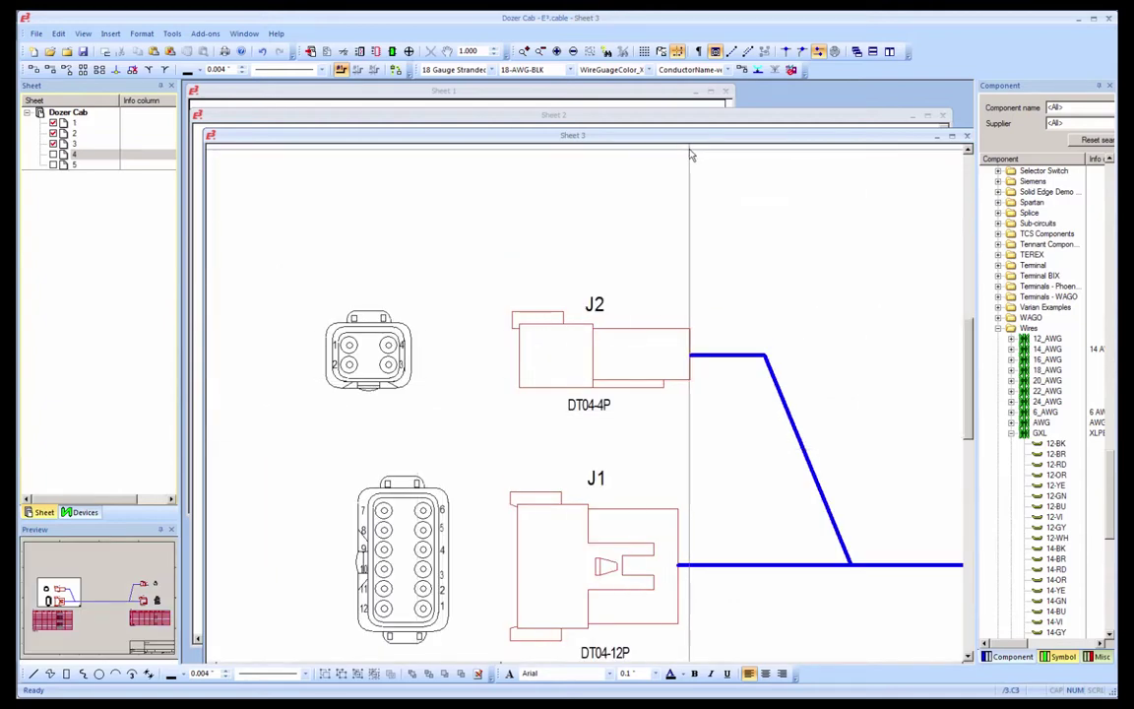
# On Sheet 2, preview the Deutsch DT04-12P, DT04-3P and DT04-4P connectors and right-click DT04-4P.
pyautogui.click(721, 123)
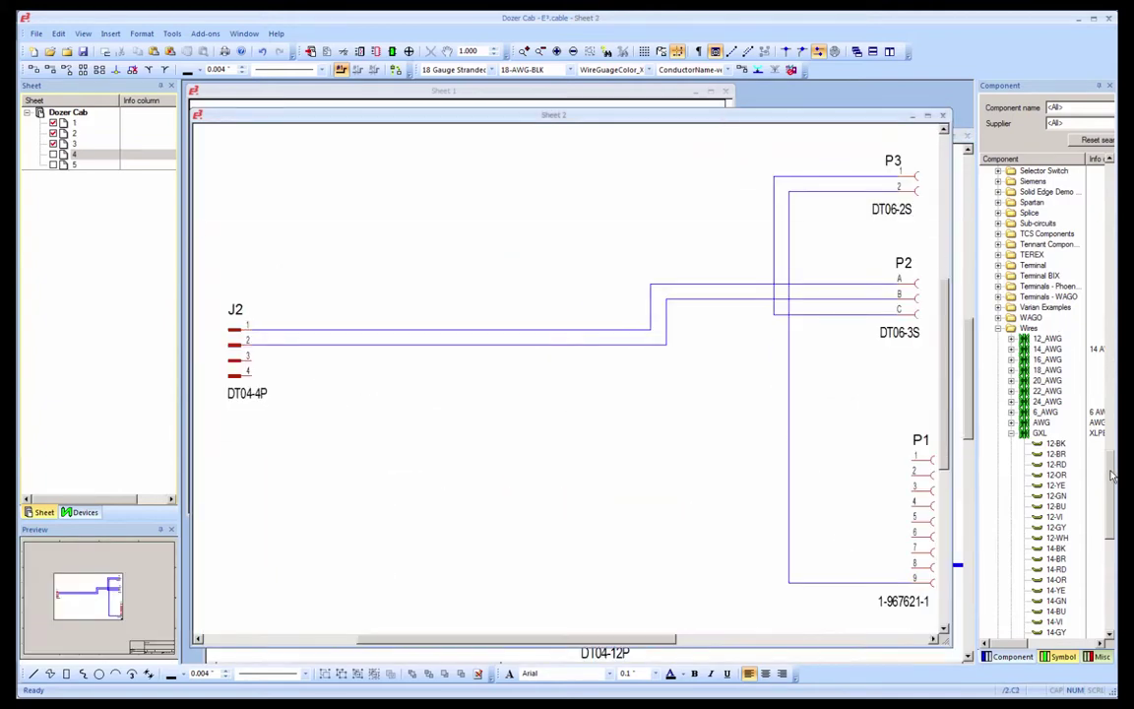
pyautogui.scroll(15, 1021, 260)
pyautogui.moveTo(1049, 285)
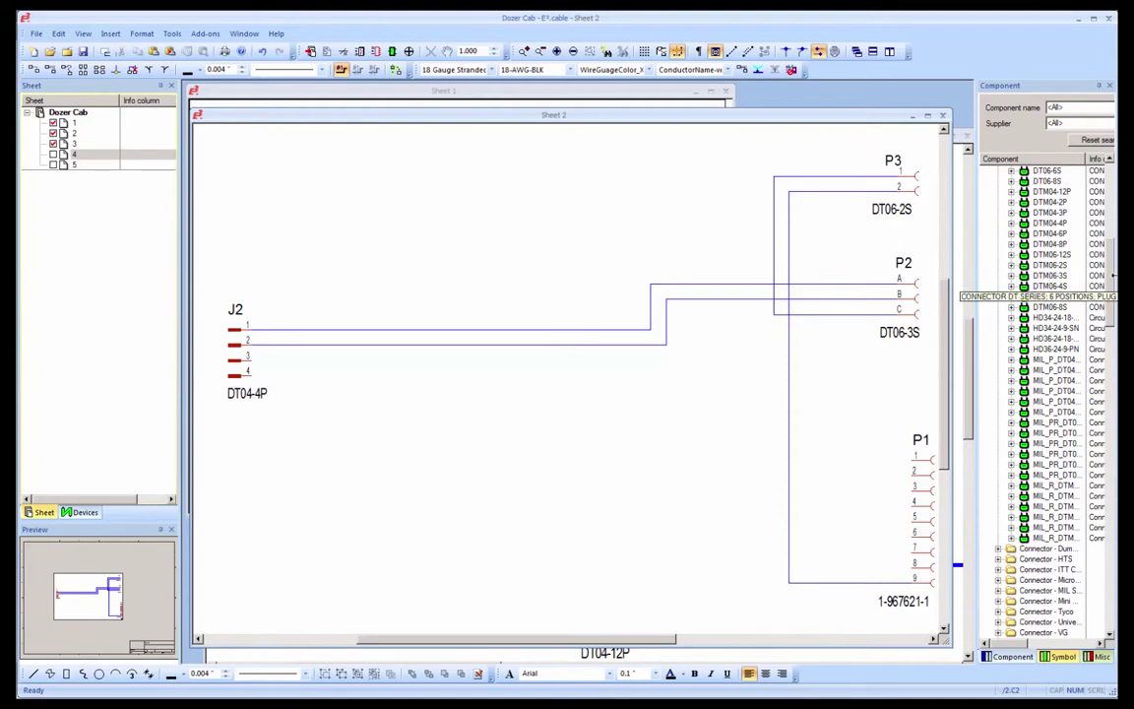
pyautogui.scroll(4, 1073, 256)
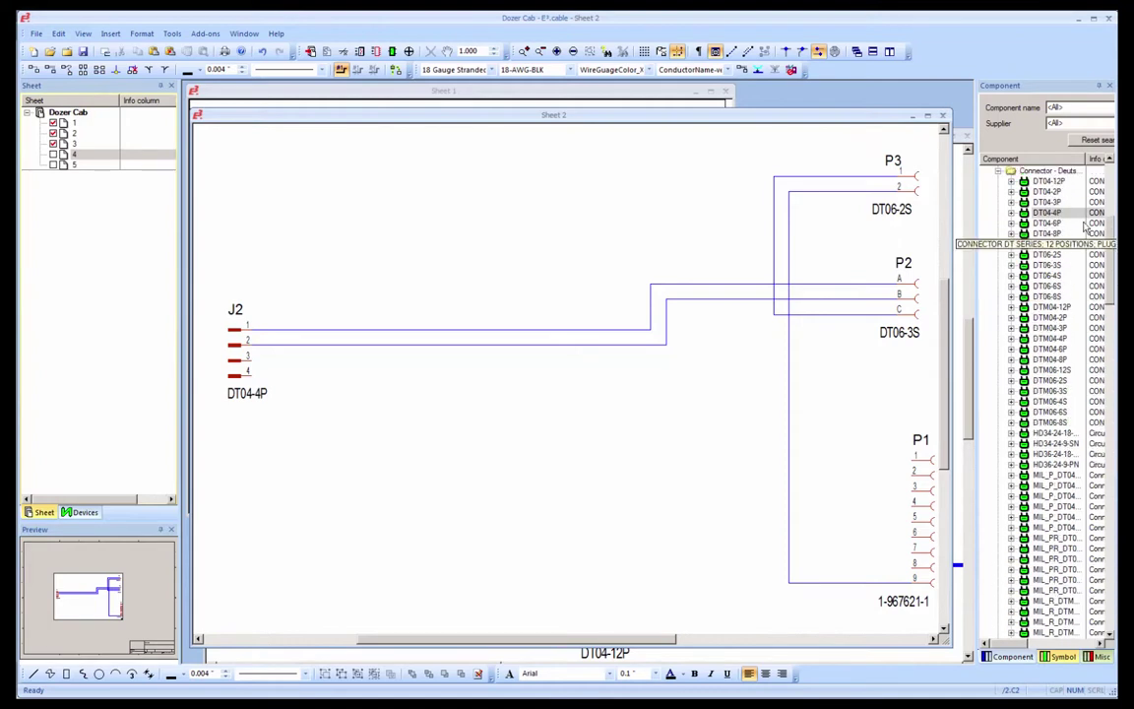
pyautogui.click(1049, 182)
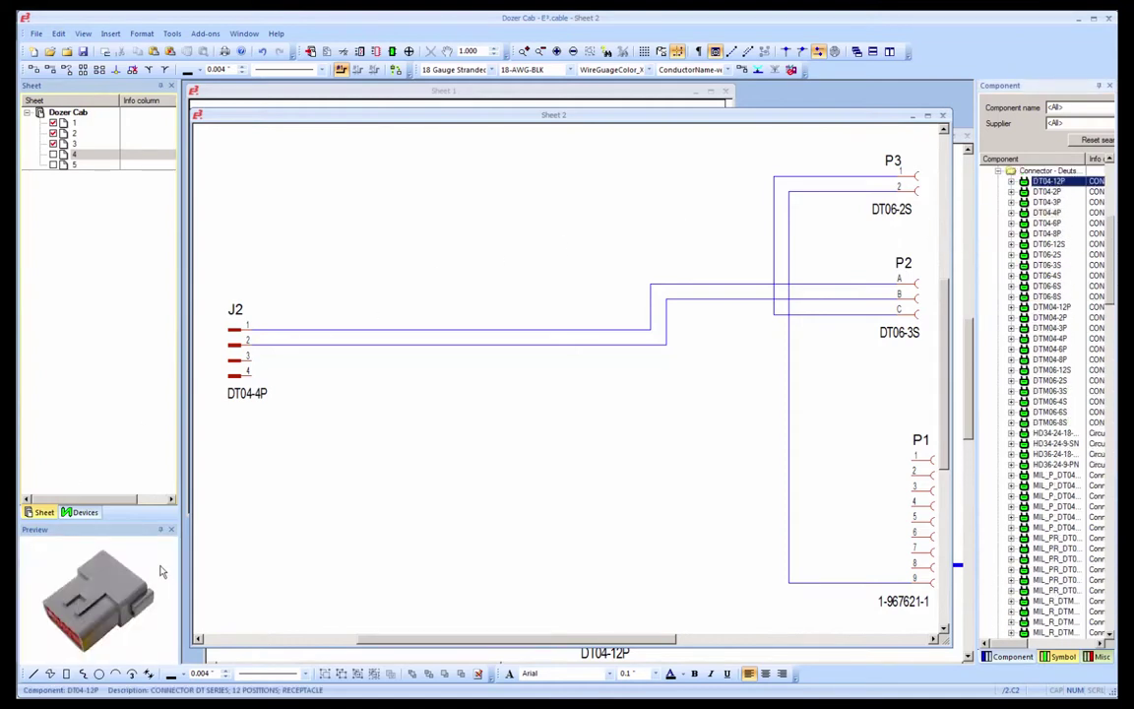
pyautogui.click(1047, 192)
pyautogui.click(1047, 201)
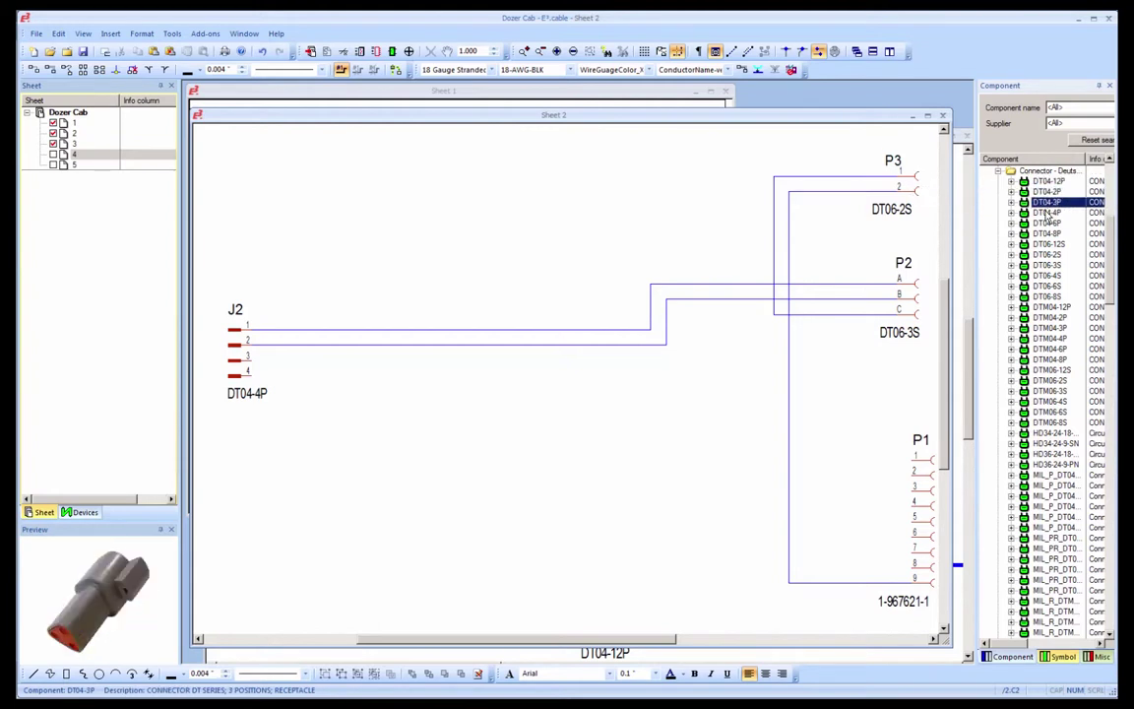
pyautogui.rightClick(1048, 215)
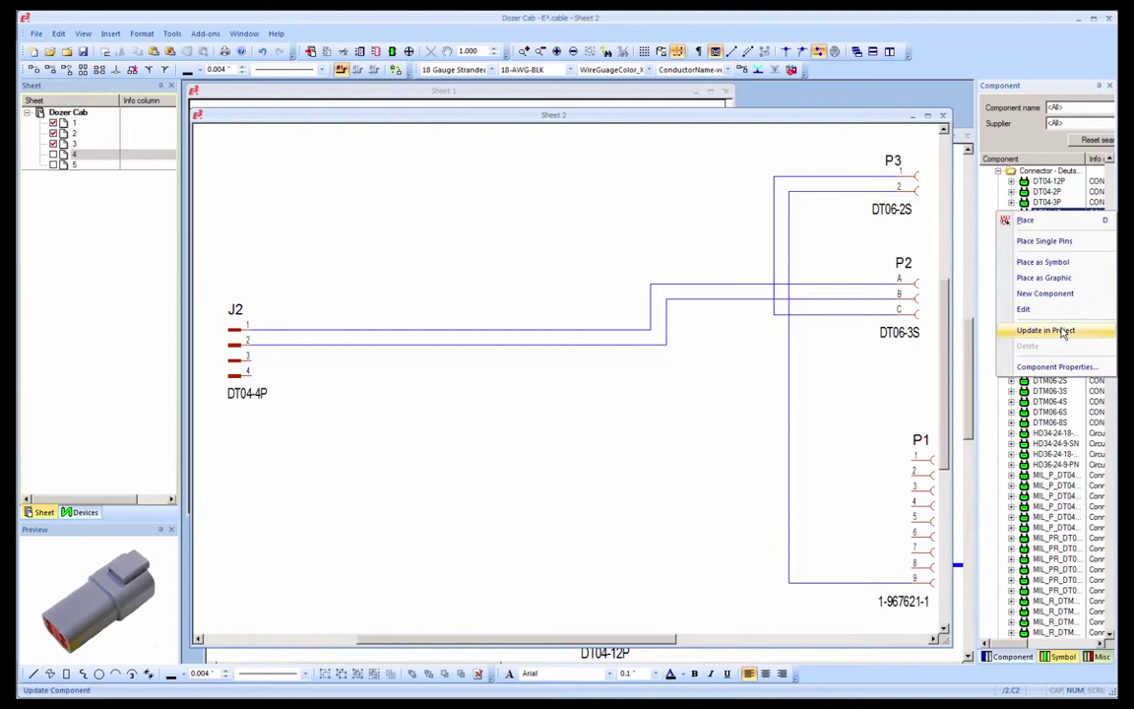
# Check the DT04-4P component properties, then step through the Deutsch component table rows.
pyautogui.click(1054, 366)
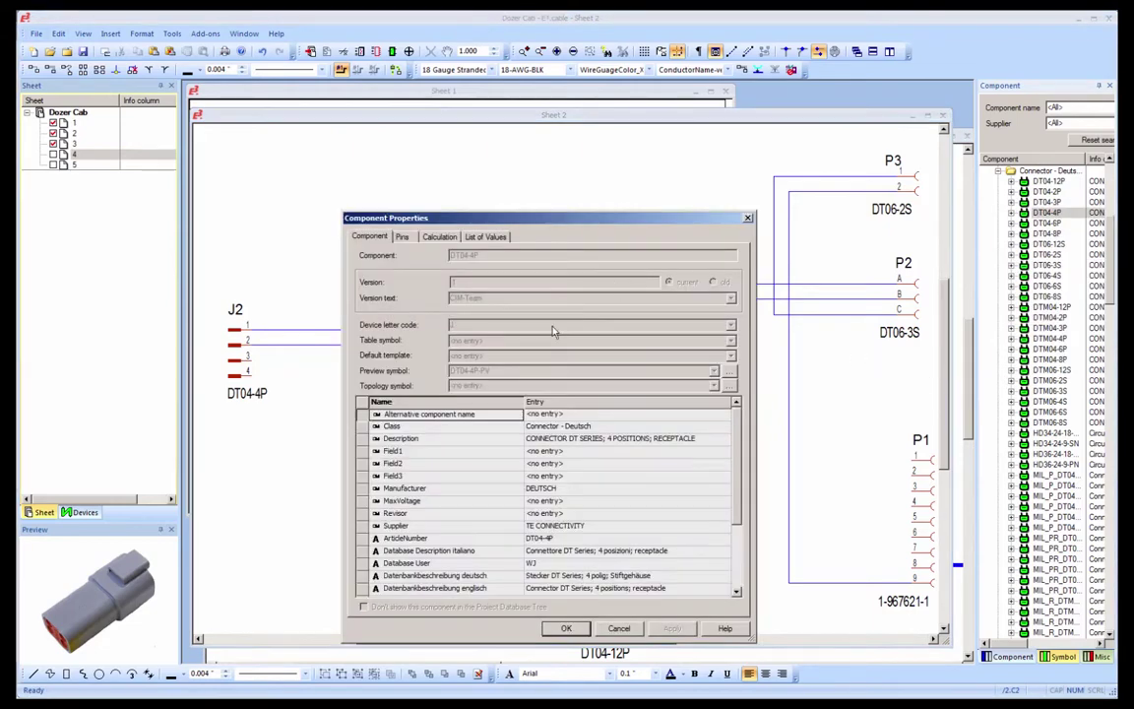
pyautogui.click(619, 630)
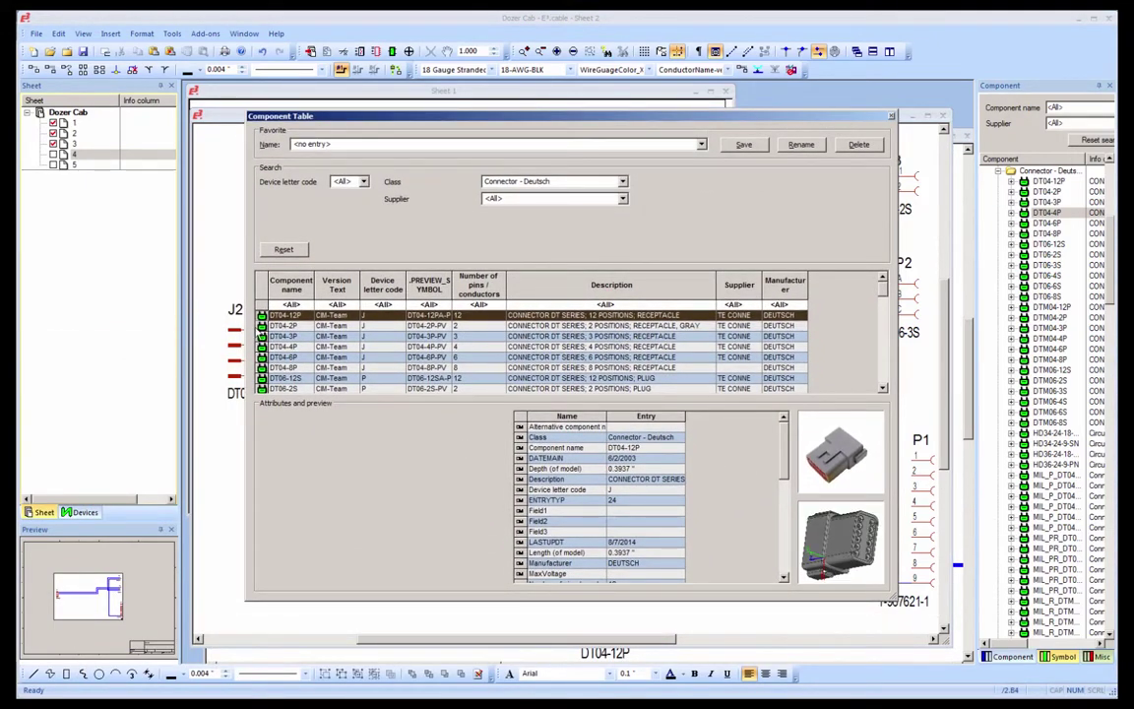
pyautogui.press('Down')
pyautogui.press('Down')
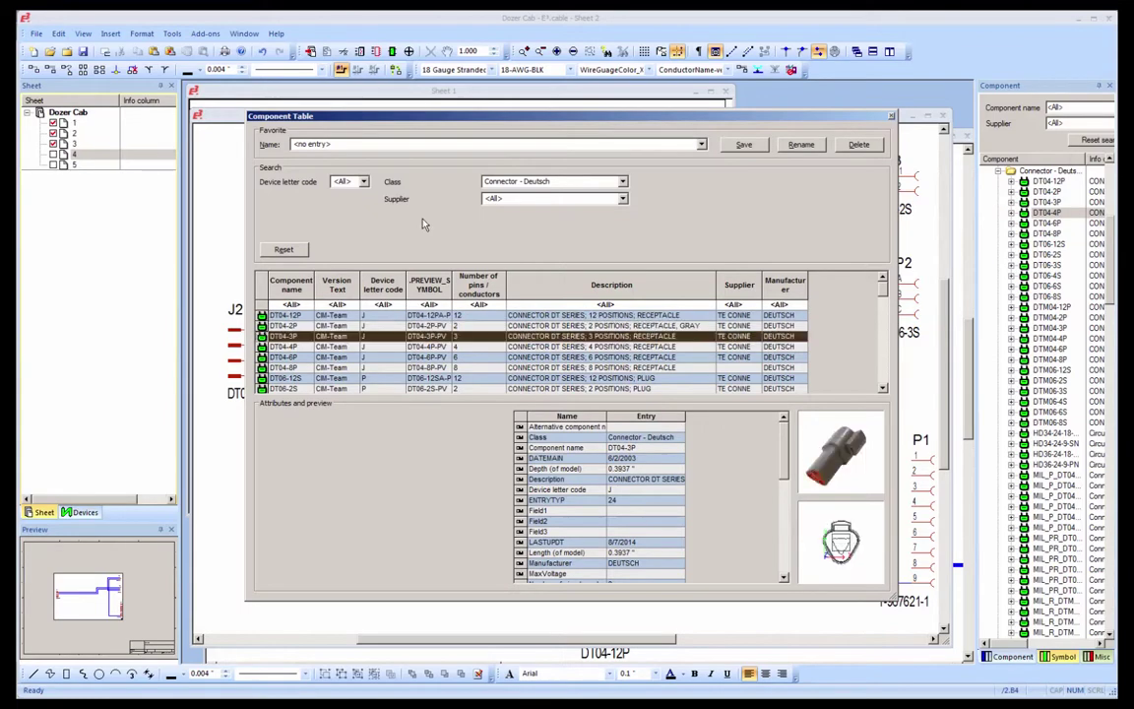
pyautogui.moveTo(560, 119); pyautogui.dragTo(10, 227)
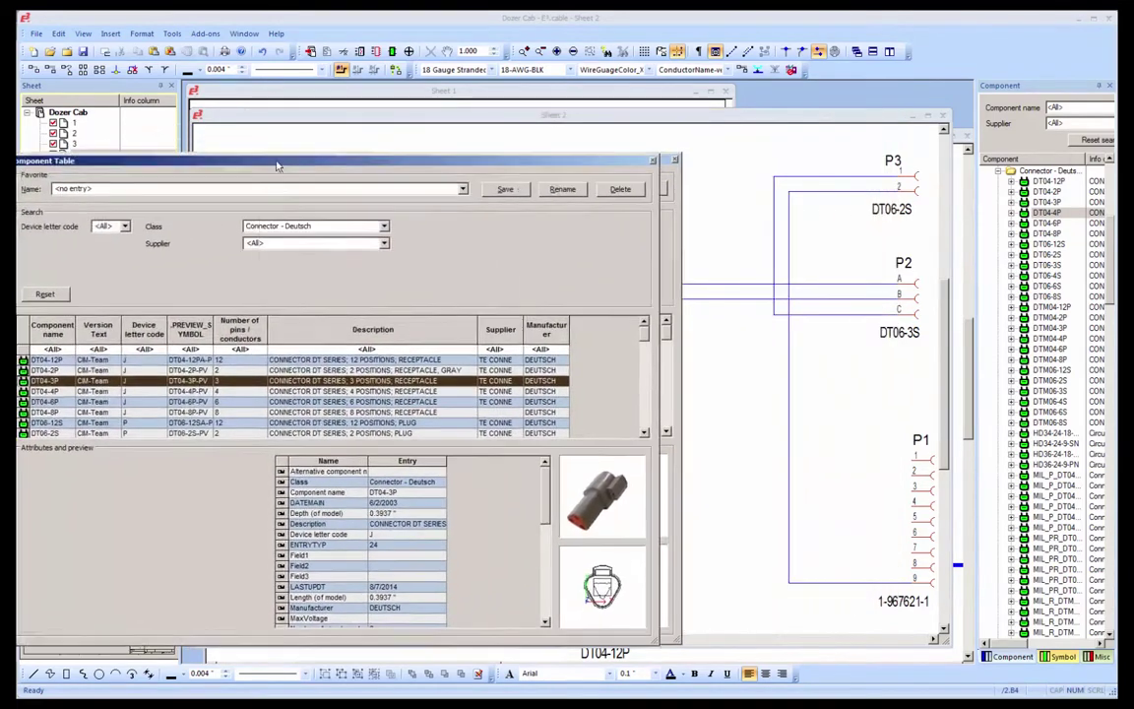
pyautogui.press('Escape')
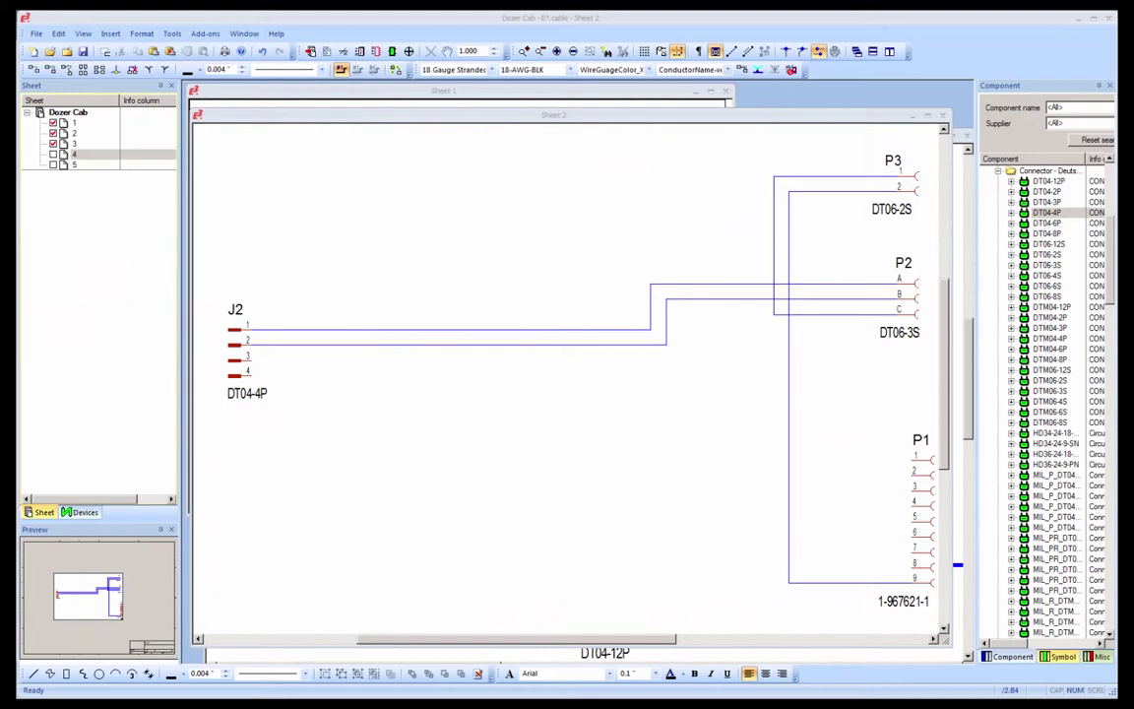
# Place J1 pins 1–12 from the Devices list below J2 and connect them to P1.
pyautogui.click(84, 513)
pyautogui.click(89, 188)
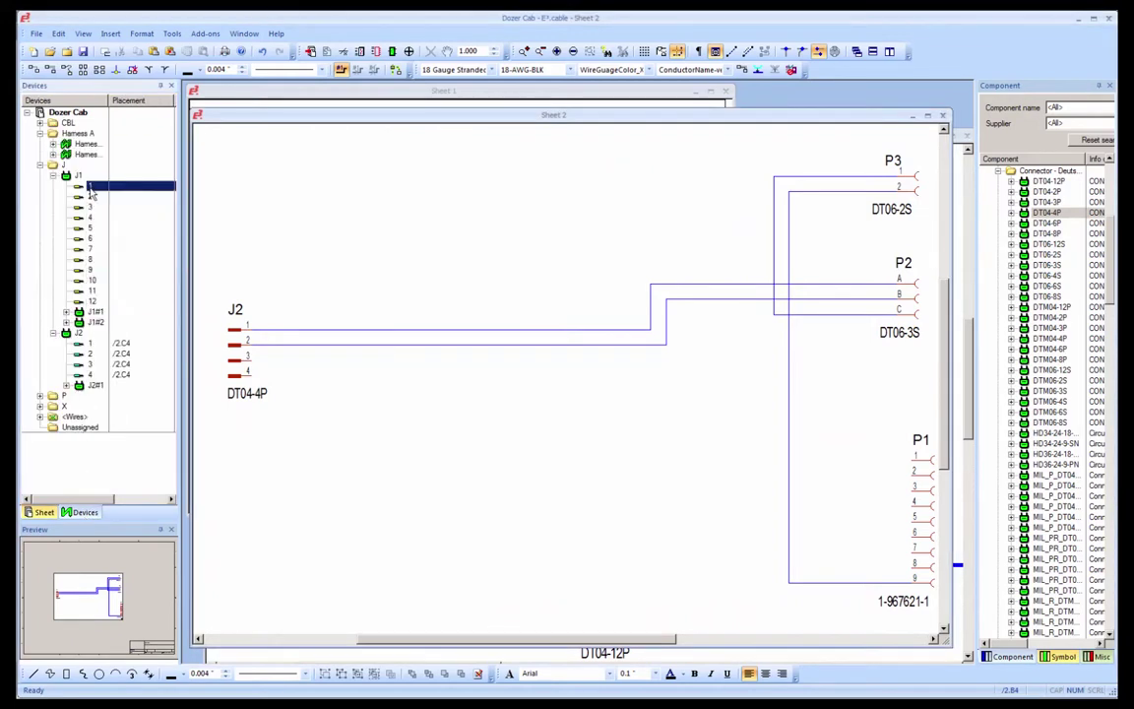
pyautogui.keyDown('shift'); pyautogui.click(99, 301); pyautogui.keyUp('shift')
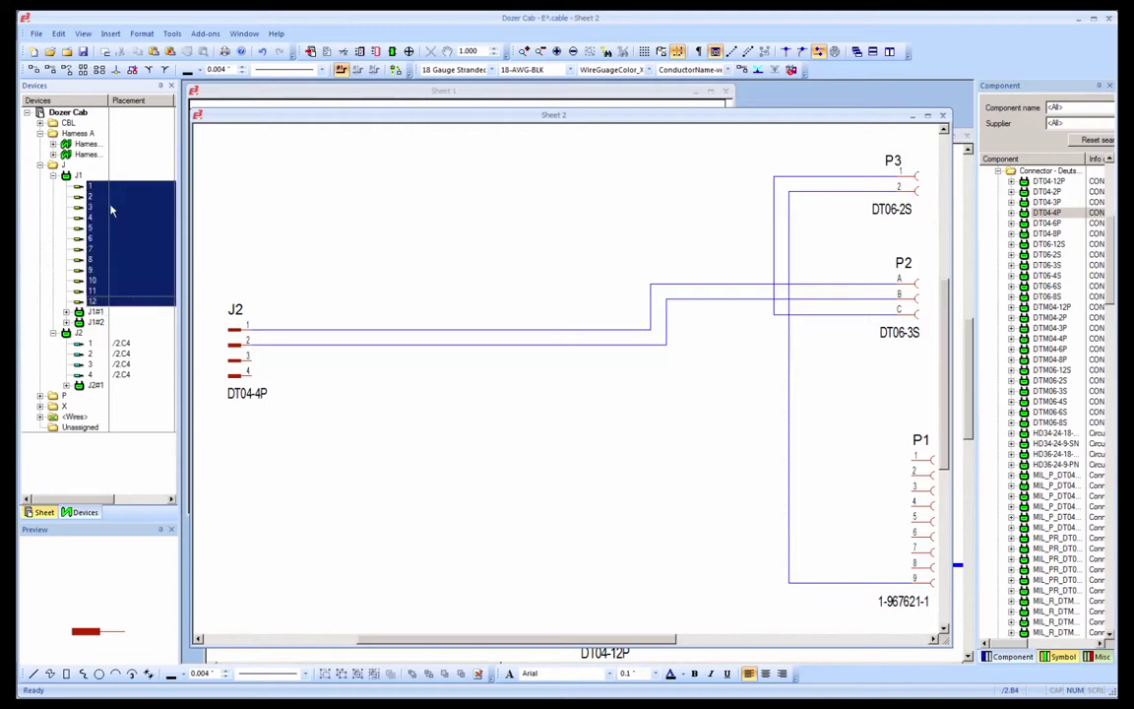
pyautogui.moveTo(100, 190); pyautogui.dragTo(237, 434)
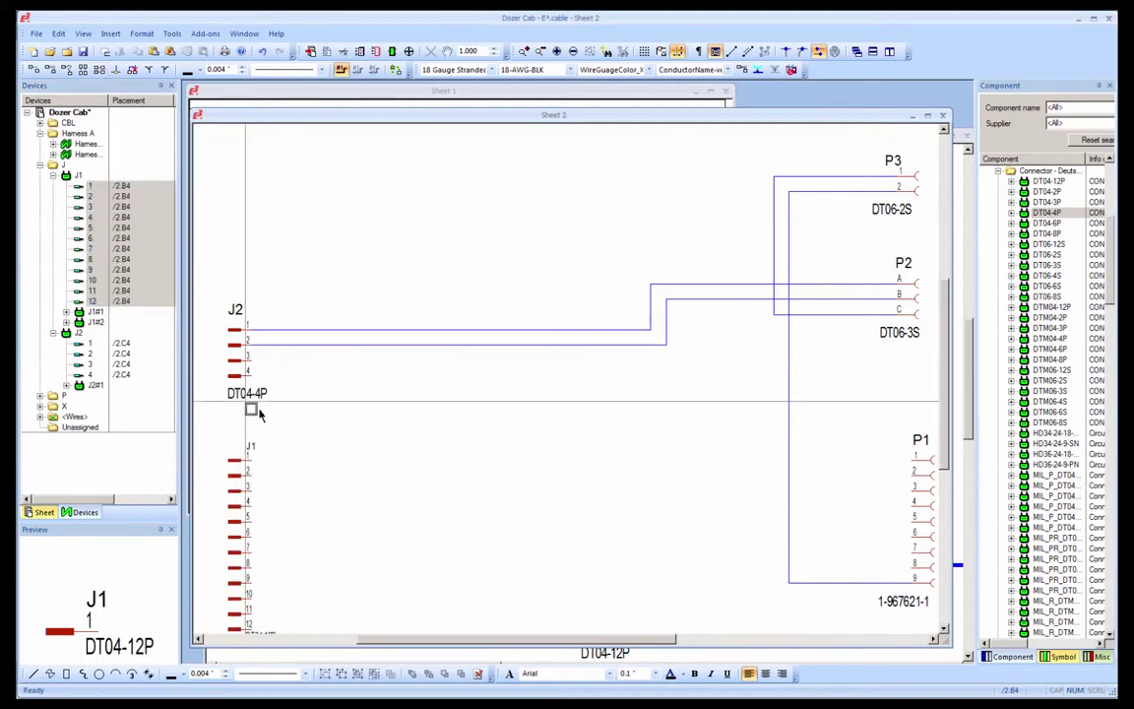
pyautogui.moveTo(222, 440)
pyautogui.mouseDown()
pyautogui.moveTo(554, 537)
pyautogui.moveTo(934, 563)
pyautogui.mouseUp()
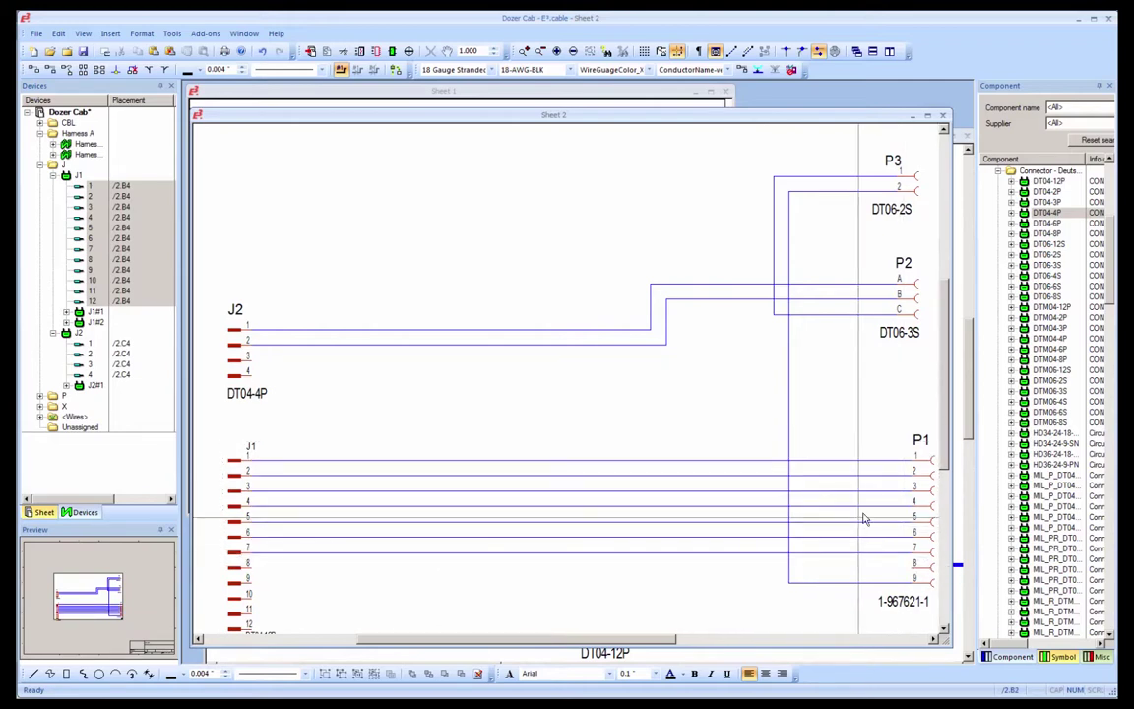
# Select the GXL 16-RD wire type in the Component tree's wire library.
pyautogui.scroll(-5, 1105, 311)
pyautogui.scroll(-5, 1105, 311)
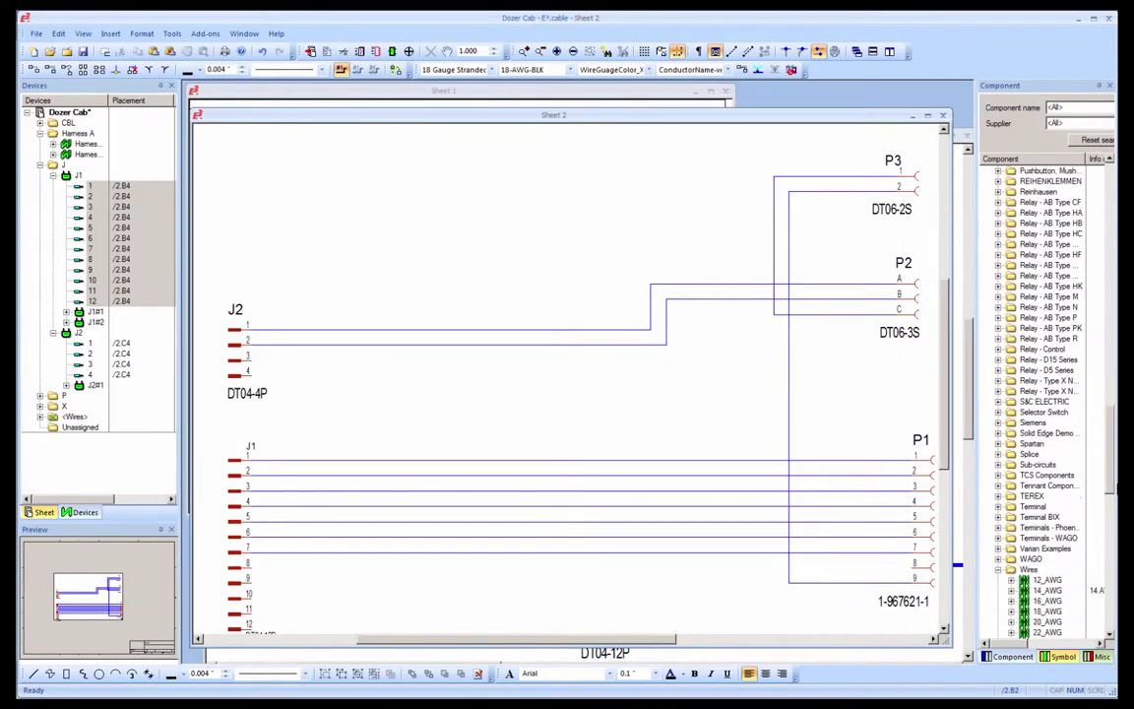
pyautogui.scroll(-5, 1105, 311)
pyautogui.scroll(-2, 1113, 528)
pyautogui.scroll(-2, 1113, 528)
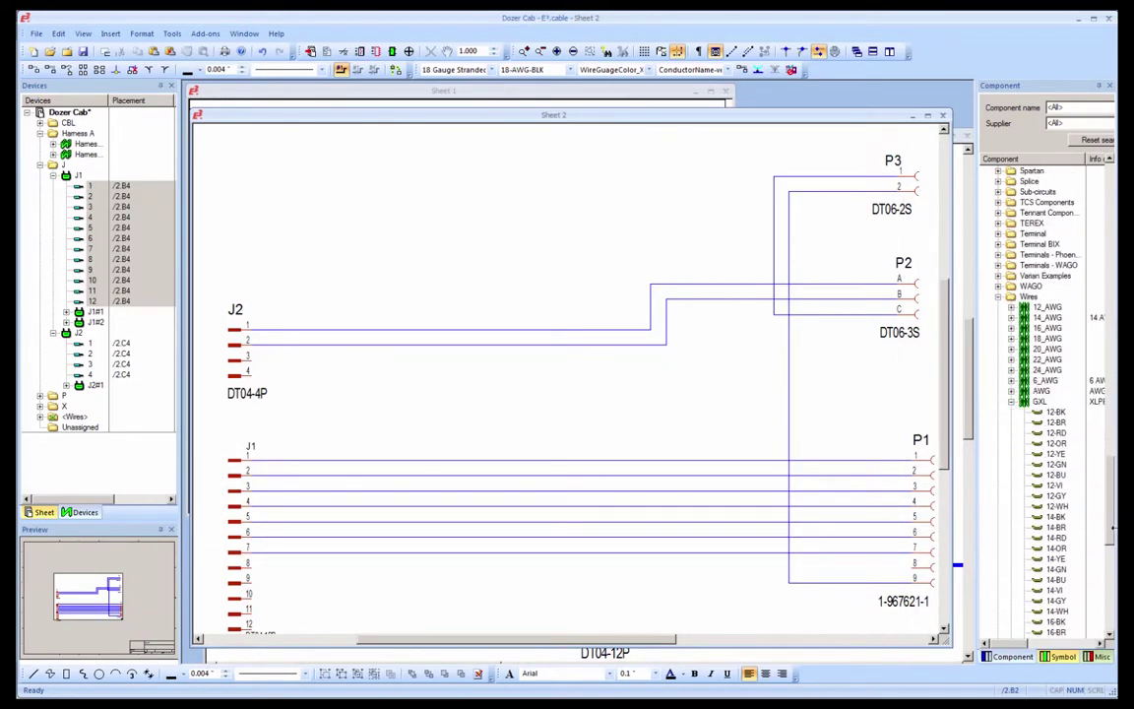
pyautogui.click(1055, 412)
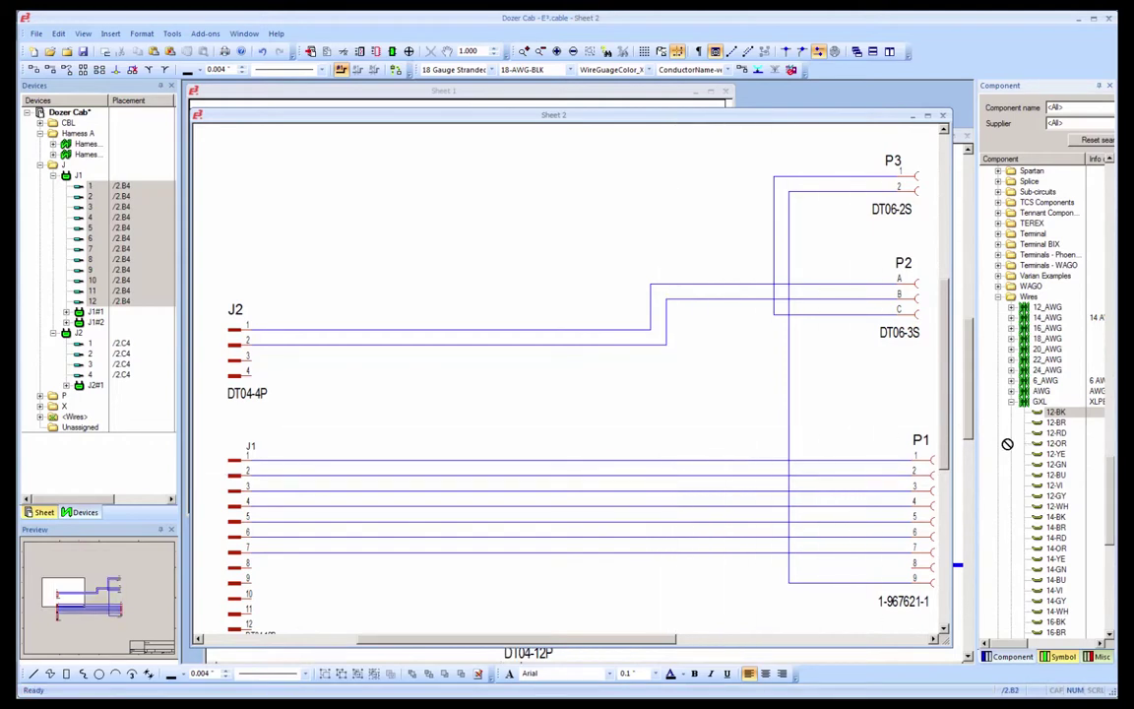
pyautogui.moveTo(1113, 484); pyautogui.dragTo(1114, 522)
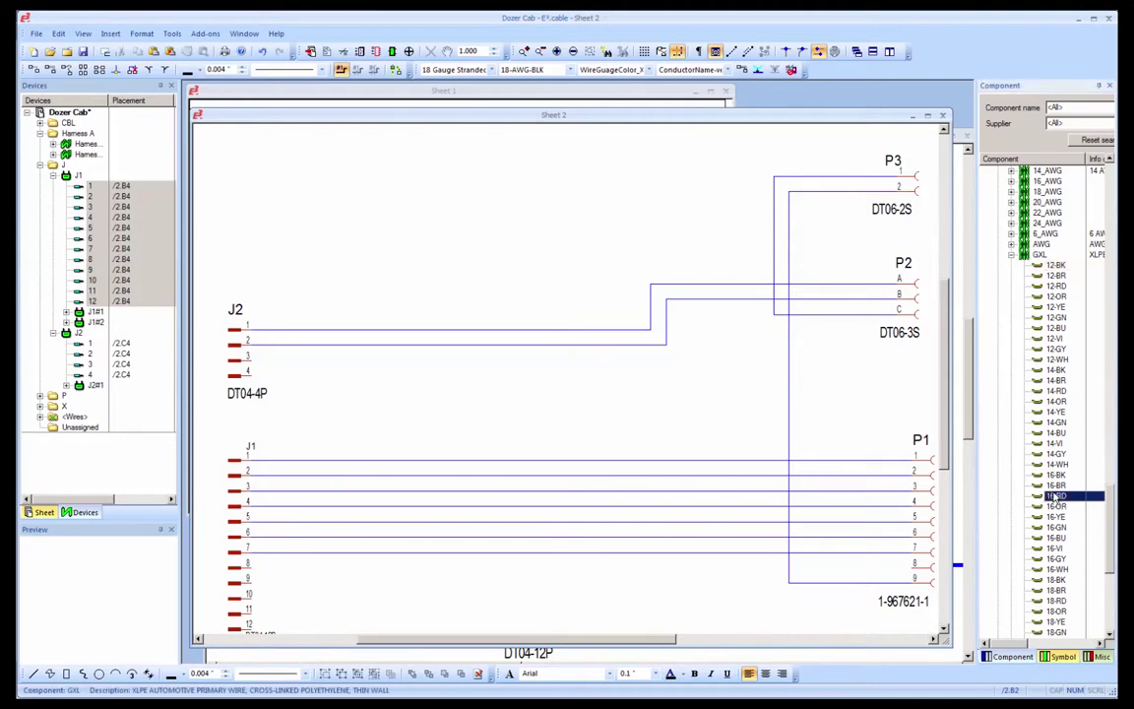
pyautogui.rightClick(1059, 498)
# Insert 16 AWG red wires W144–W150 on J1–P1 pins 1–7 and check the Sheet 3 J1 table.
pyautogui.click(1050, 518)
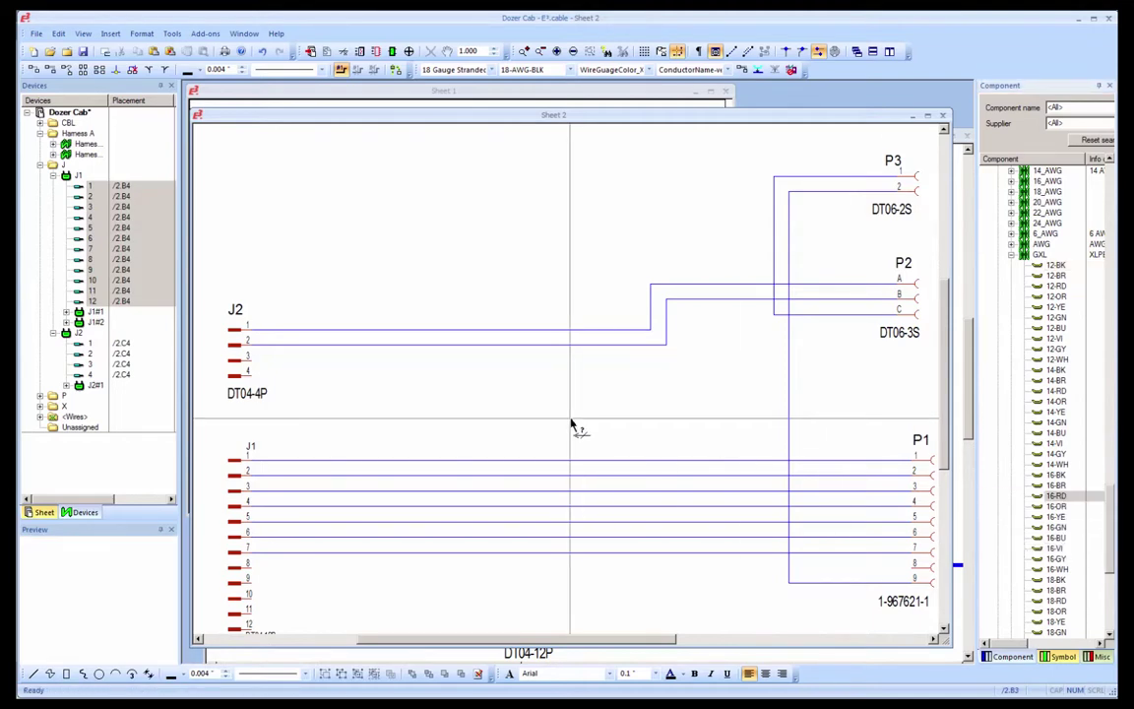
pyautogui.moveTo(573, 438); pyautogui.dragTo(582, 563)
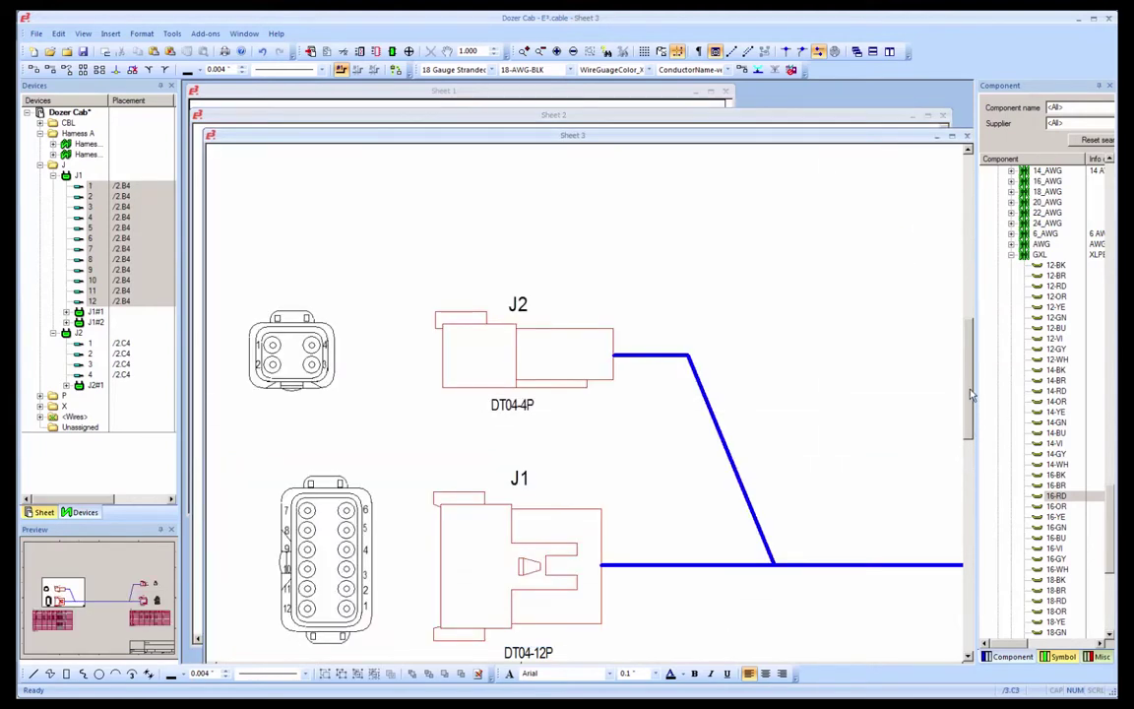
pyautogui.scroll(-3, 972, 424)
pyautogui.moveTo(971, 423); pyautogui.dragTo(977, 499)
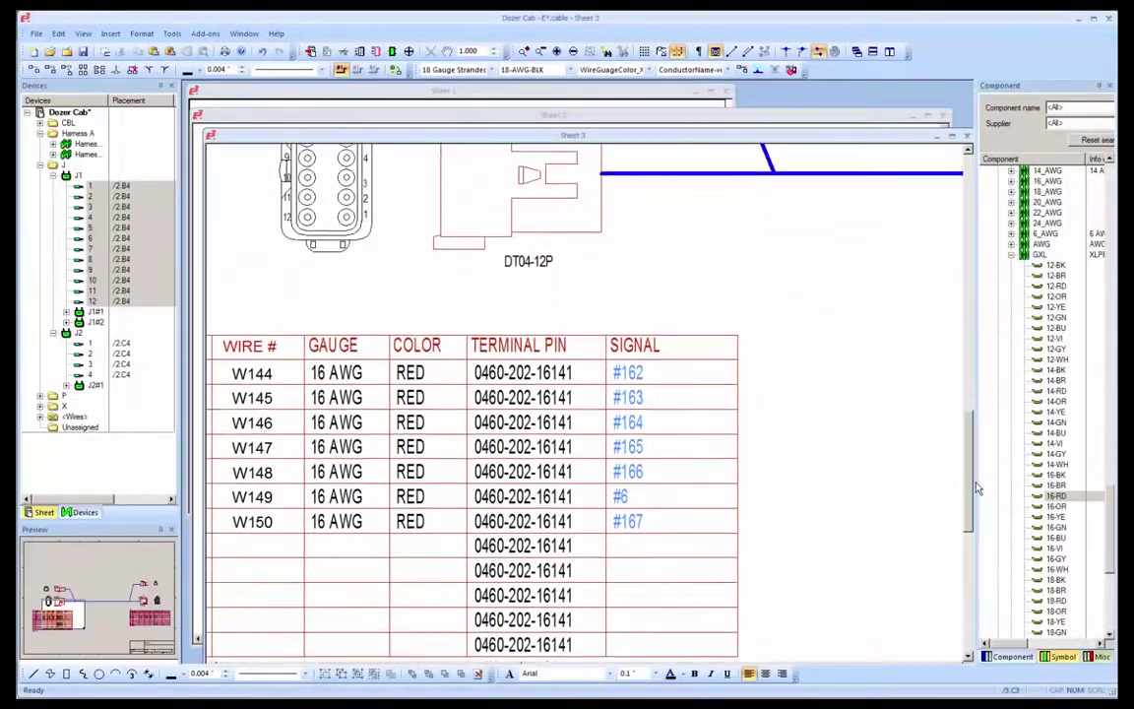
pyautogui.click(62, 625)
pyautogui.moveTo(62, 625); pyautogui.dragTo(69, 628)
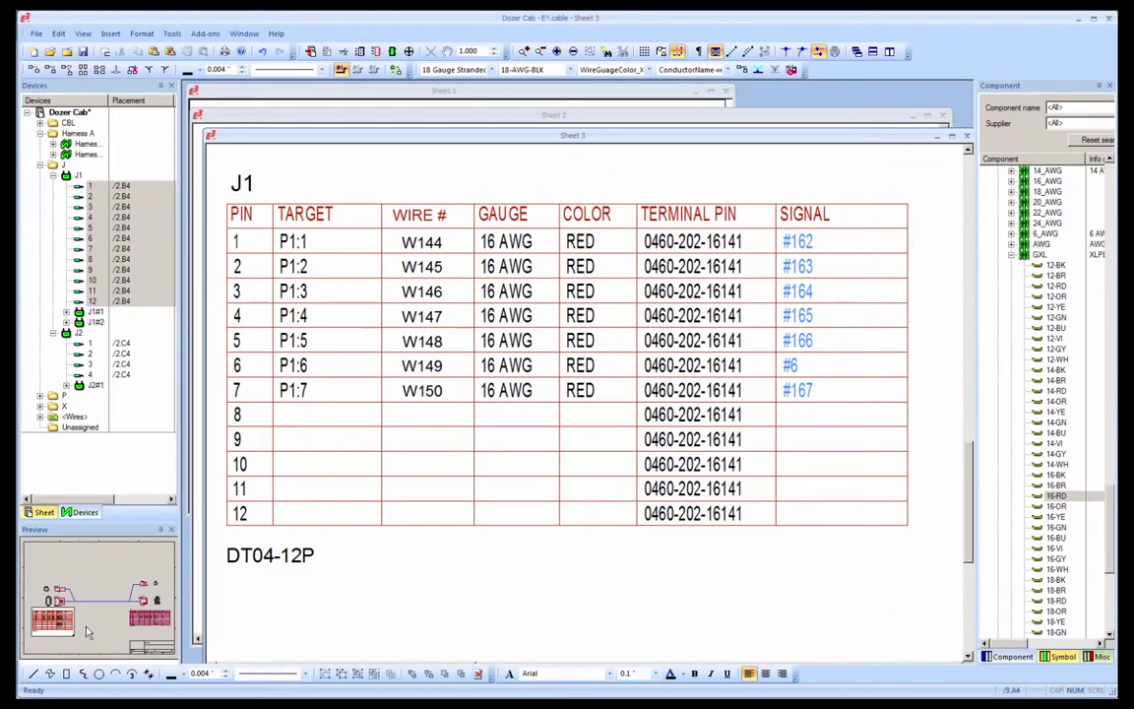
# Assign 16-RD wires W151 and W152 to the two J2–P2 connections on Sheet 2.
pyautogui.click(670, 124)
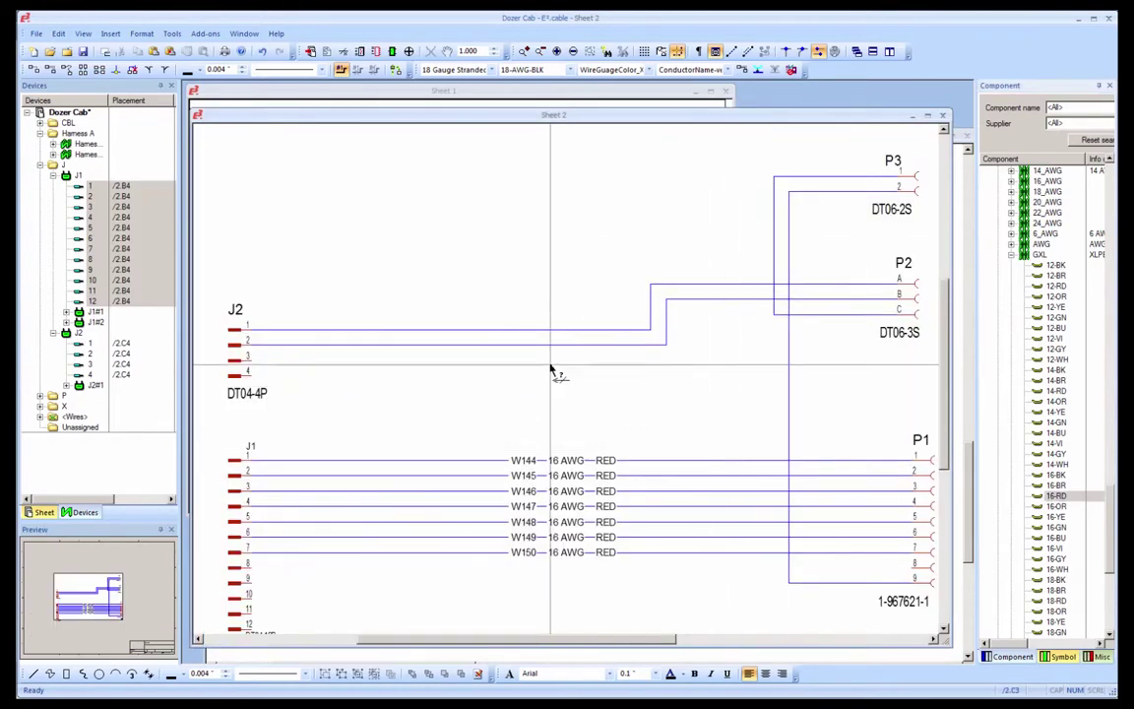
pyautogui.click(562, 330)
pyautogui.doubleClick(1073, 498)
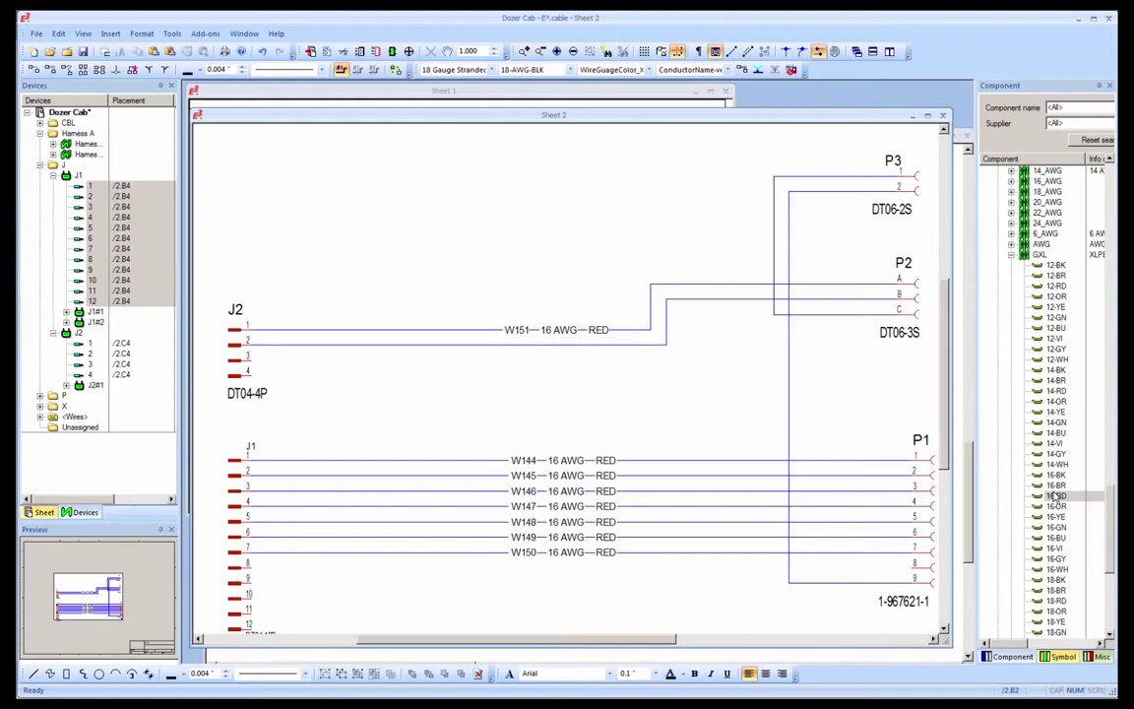
pyautogui.click(566, 345)
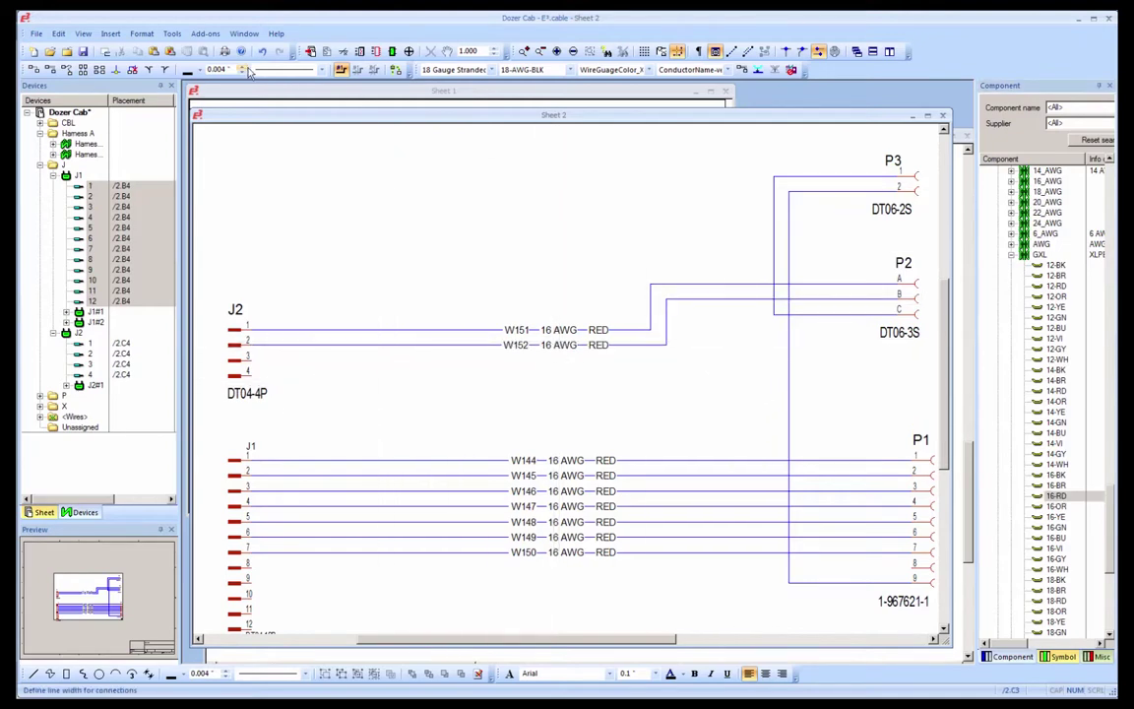
pyautogui.click(171, 33)
pyautogui.moveTo(298, 139)
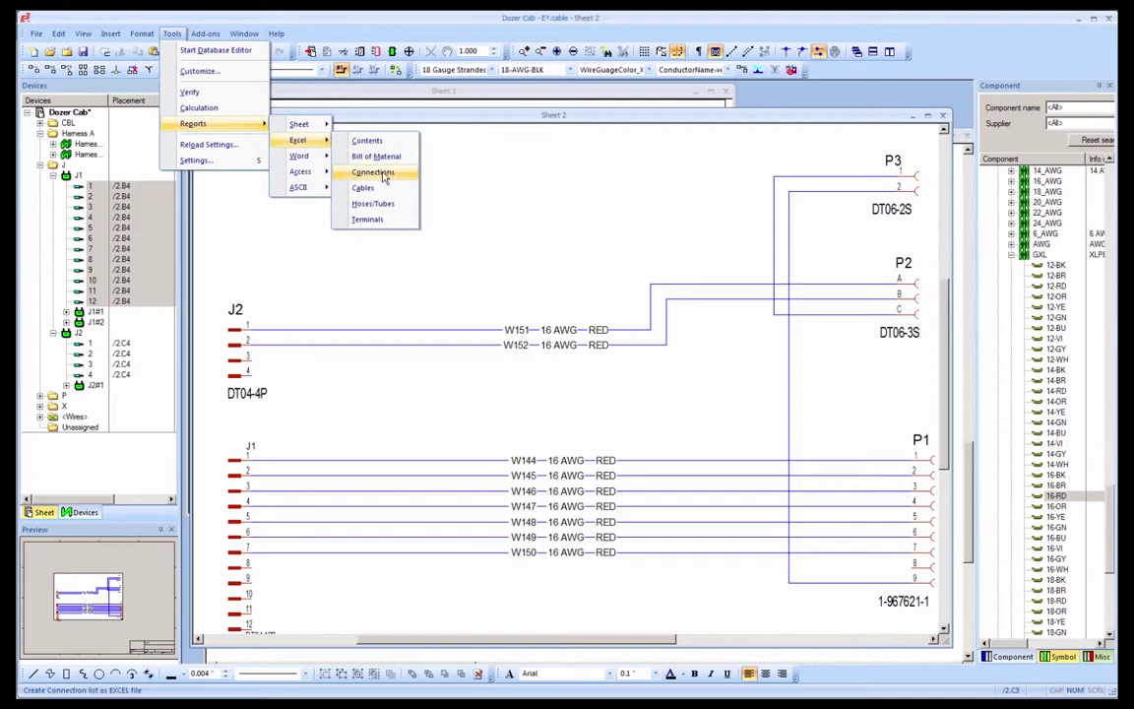
# Launch the E3.3D Bridge to CAD with Solid Edge as the export module.
pyautogui.click(524, 234)
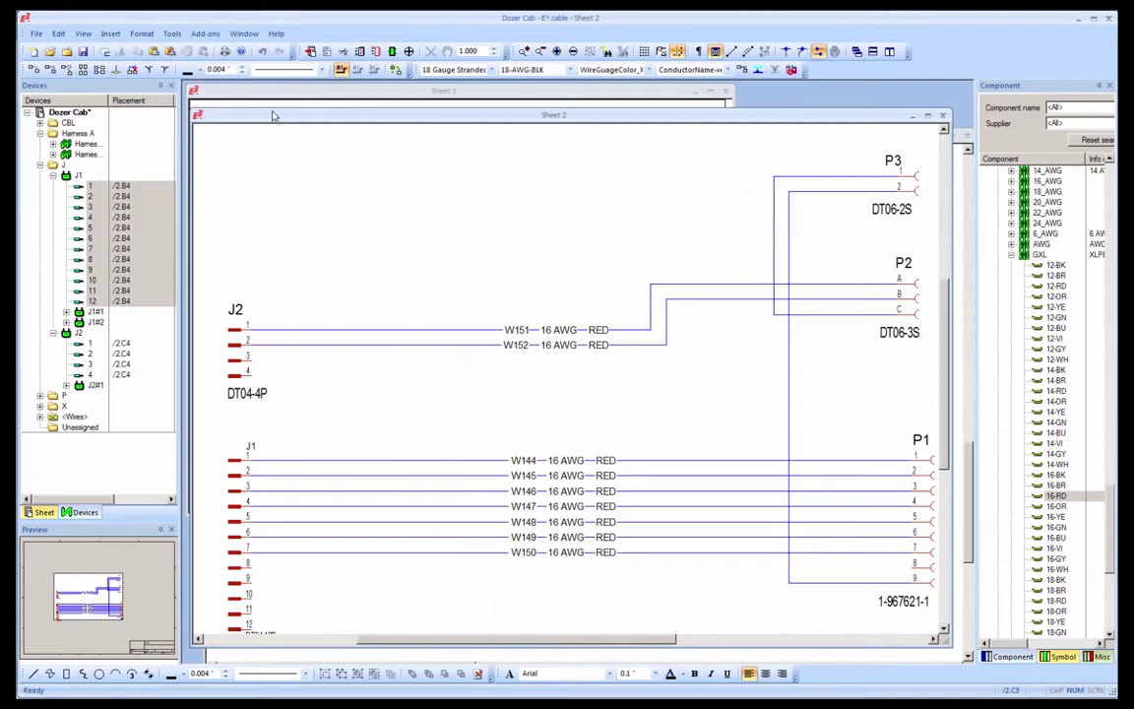
pyautogui.click(205, 33)
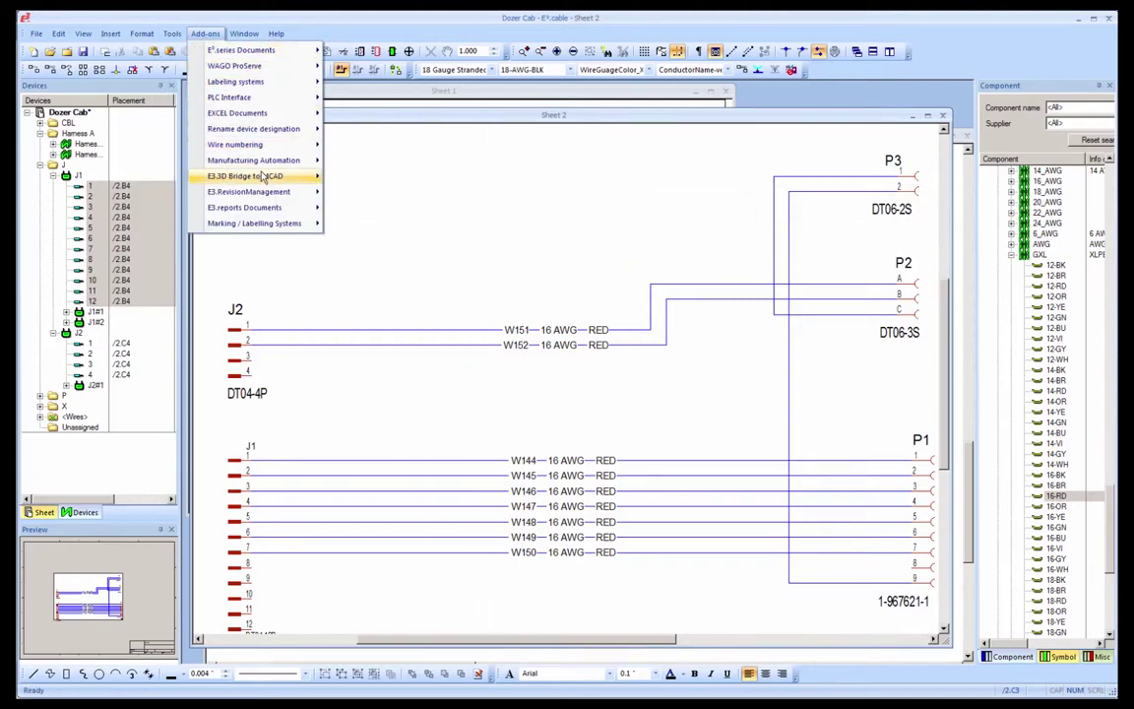
pyautogui.moveTo(257, 175)
pyautogui.click(354, 177)
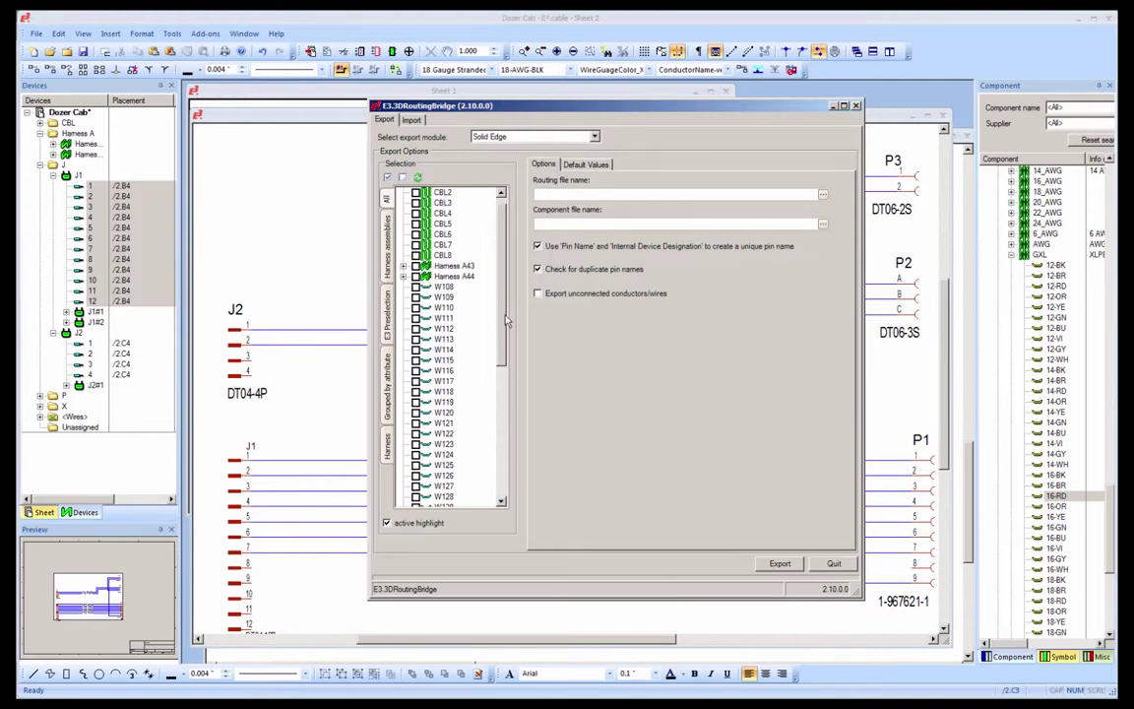
pyautogui.moveTo(505, 315); pyautogui.dragTo(501, 479)
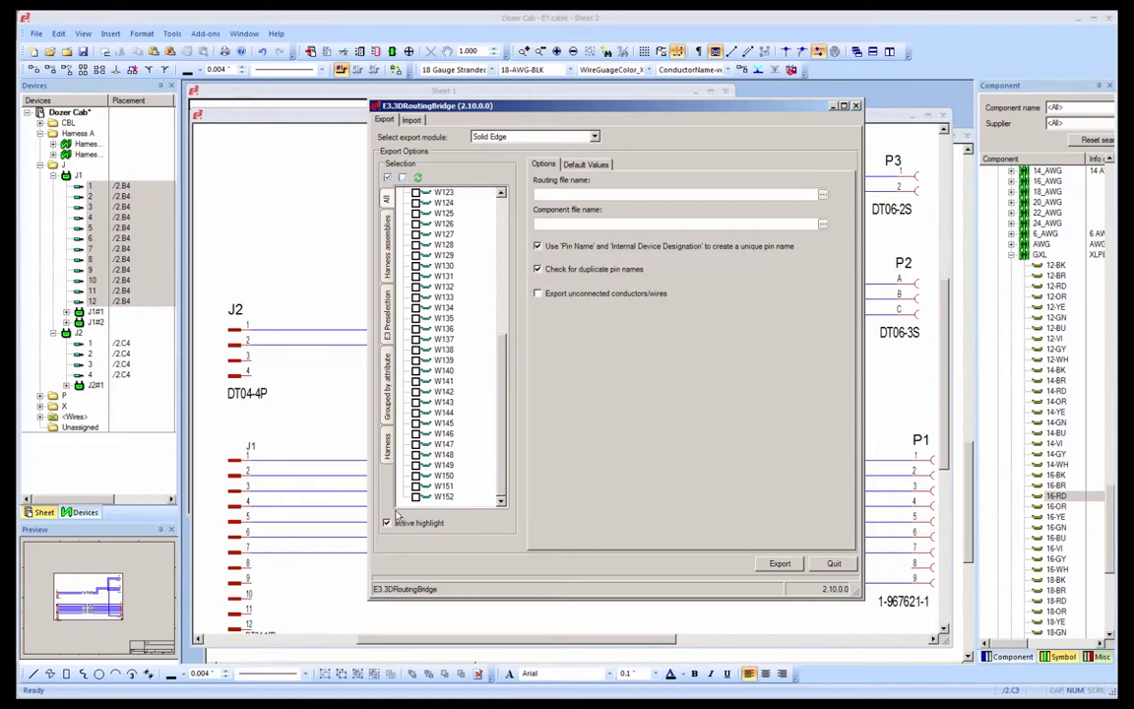
# Tick wires W152 down to W144 for the Solid Edge export.
pyautogui.click(416, 497)
pyautogui.click(415, 486)
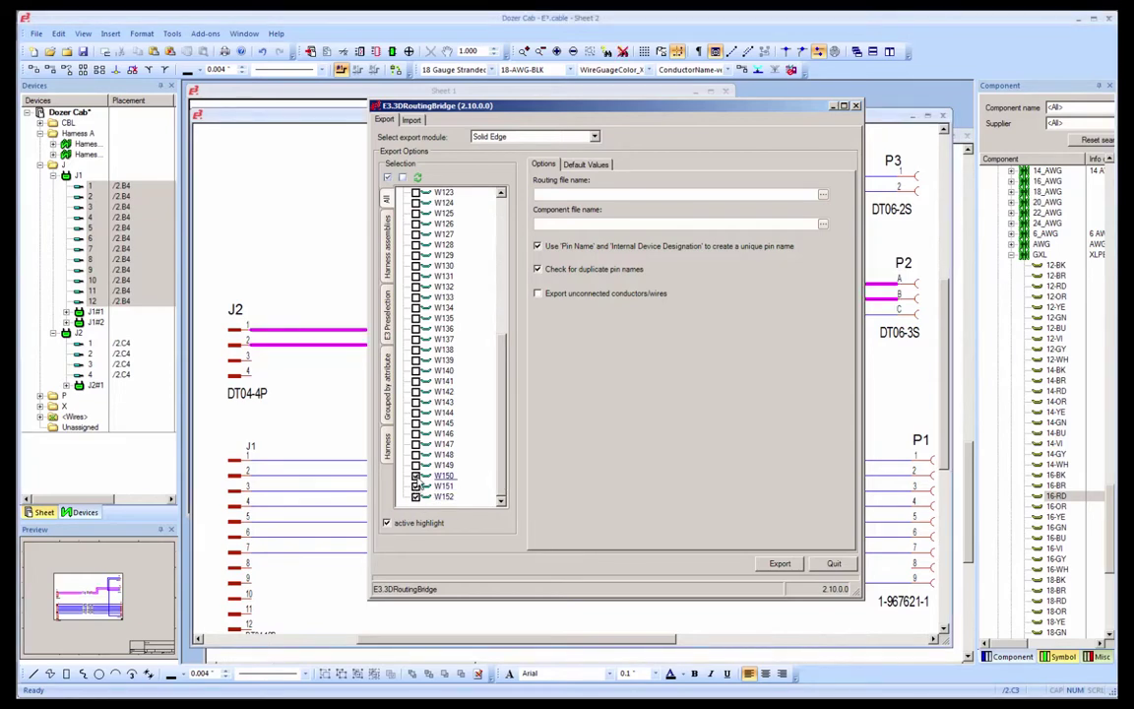
pyautogui.click(415, 466)
pyautogui.click(415, 443)
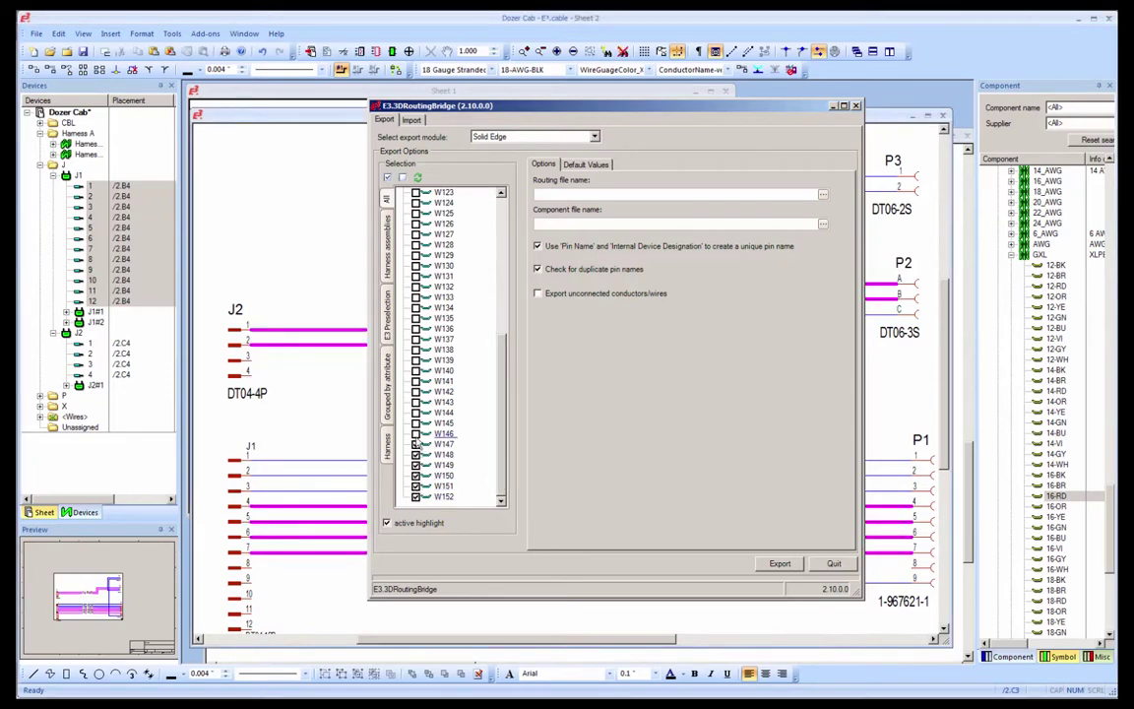
pyautogui.click(415, 423)
pyautogui.click(415, 414)
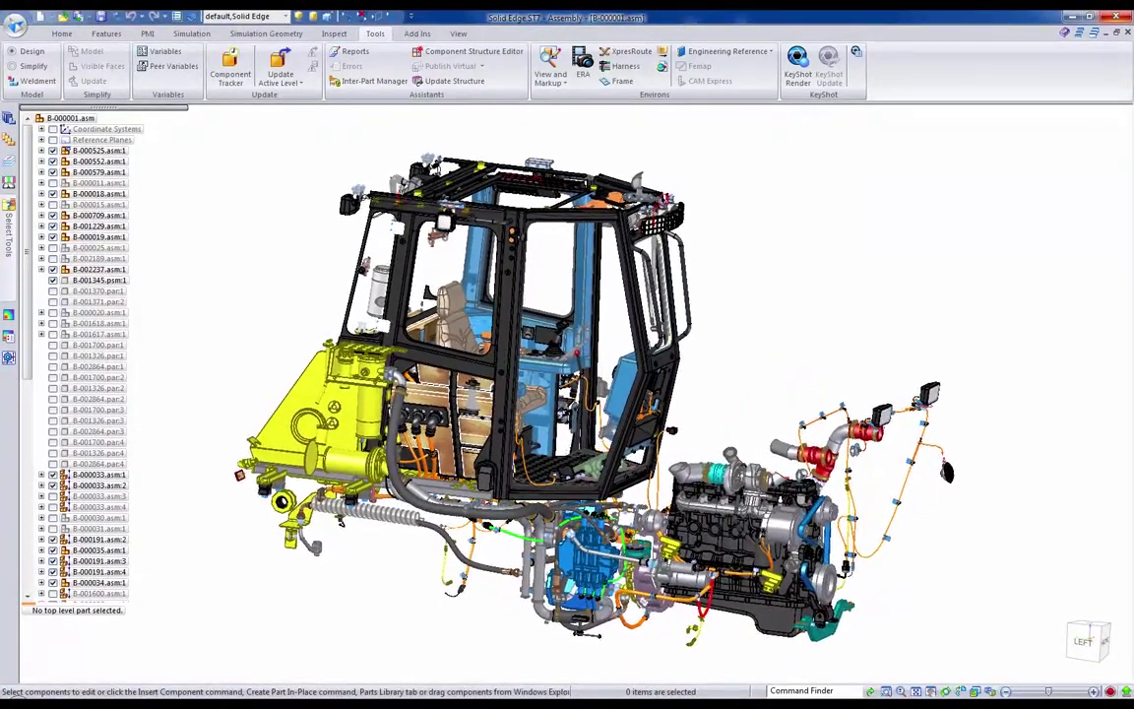
# Apply the Stripped Cab display configuration in Solid Edge.
pyautogui.click(285, 16)
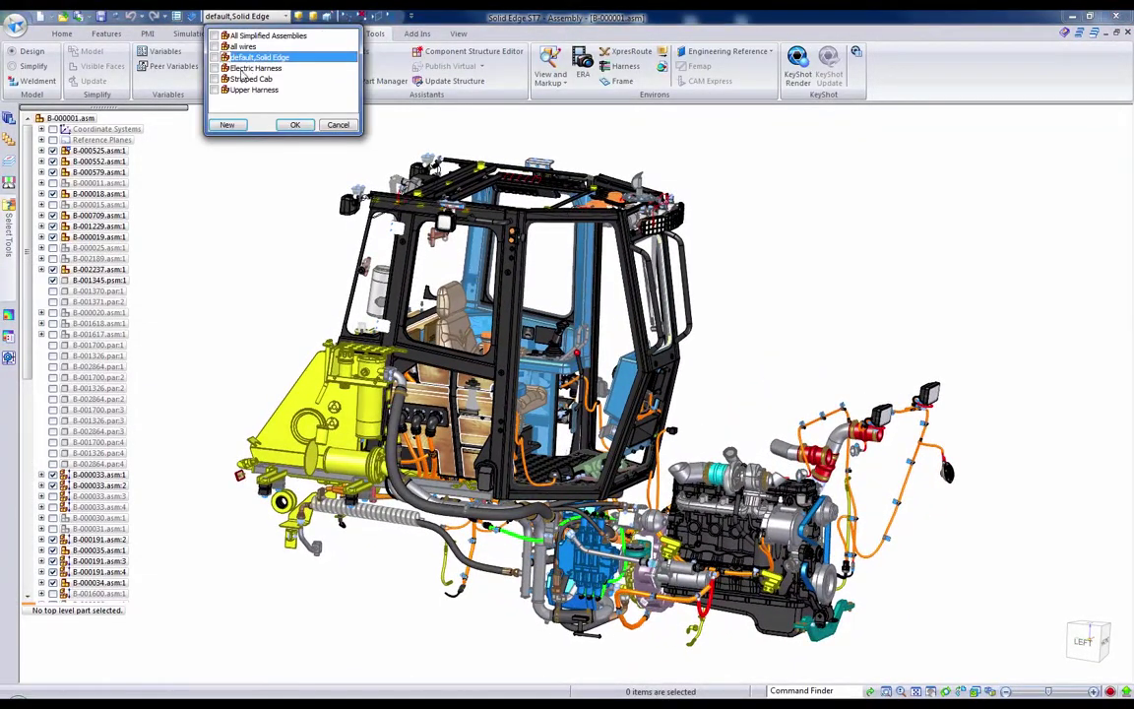
pyautogui.click(248, 79)
pyautogui.click(282, 122)
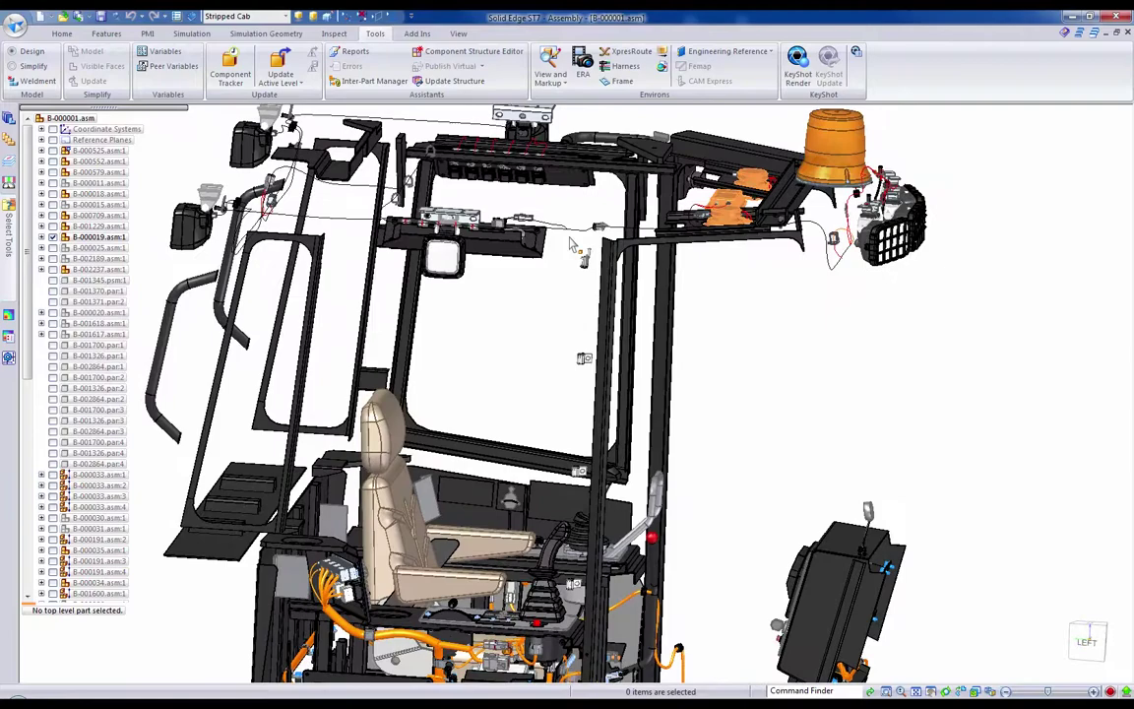
# Switch to the Upper Harness configuration and edit B-000602.asm:1 in place.
pyautogui.click(254, 16)
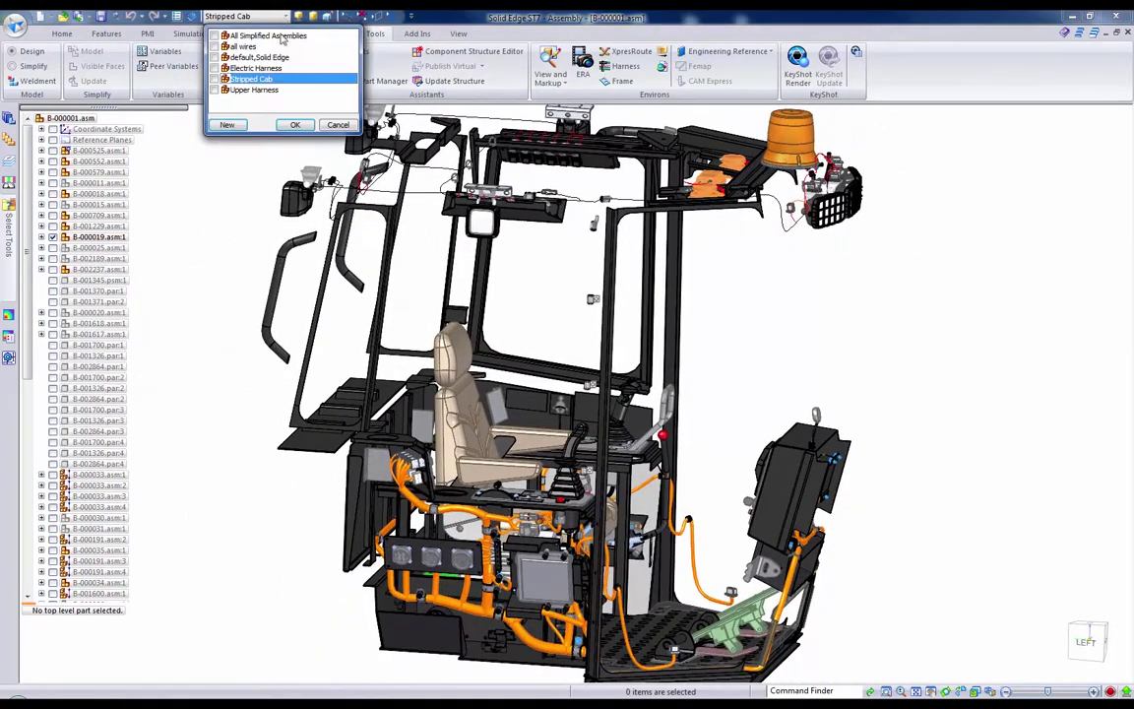
pyautogui.click(254, 89)
pyautogui.click(292, 127)
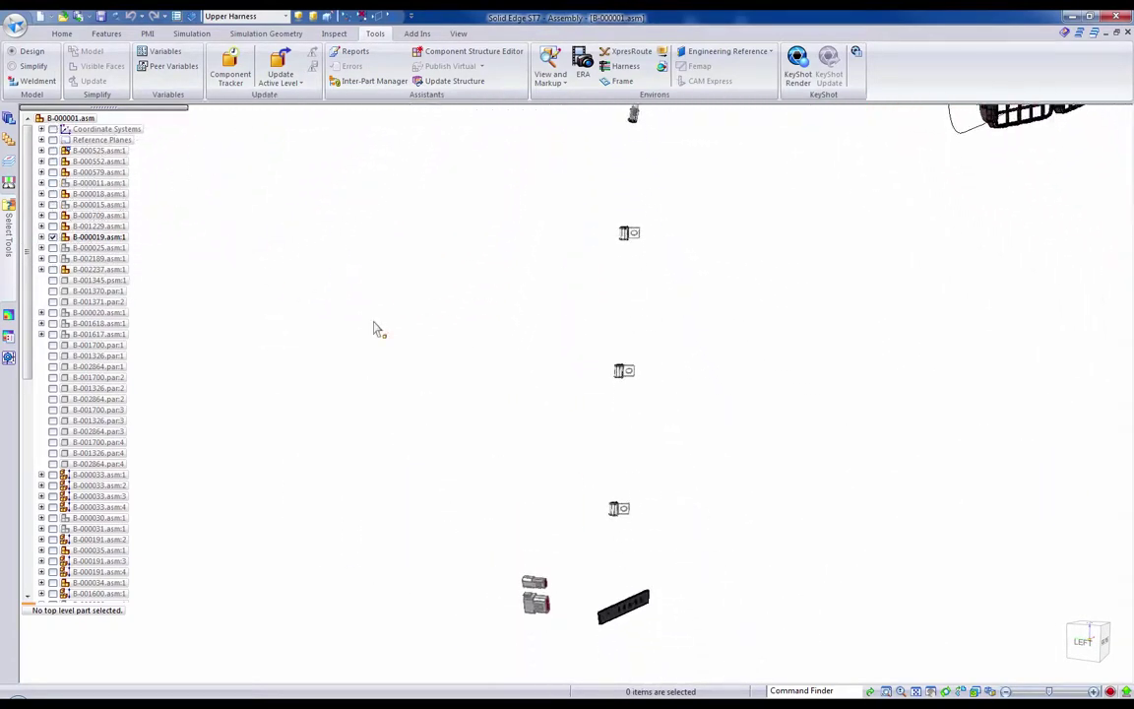
pyautogui.click(473, 606)
pyautogui.doubleClick(472, 606)
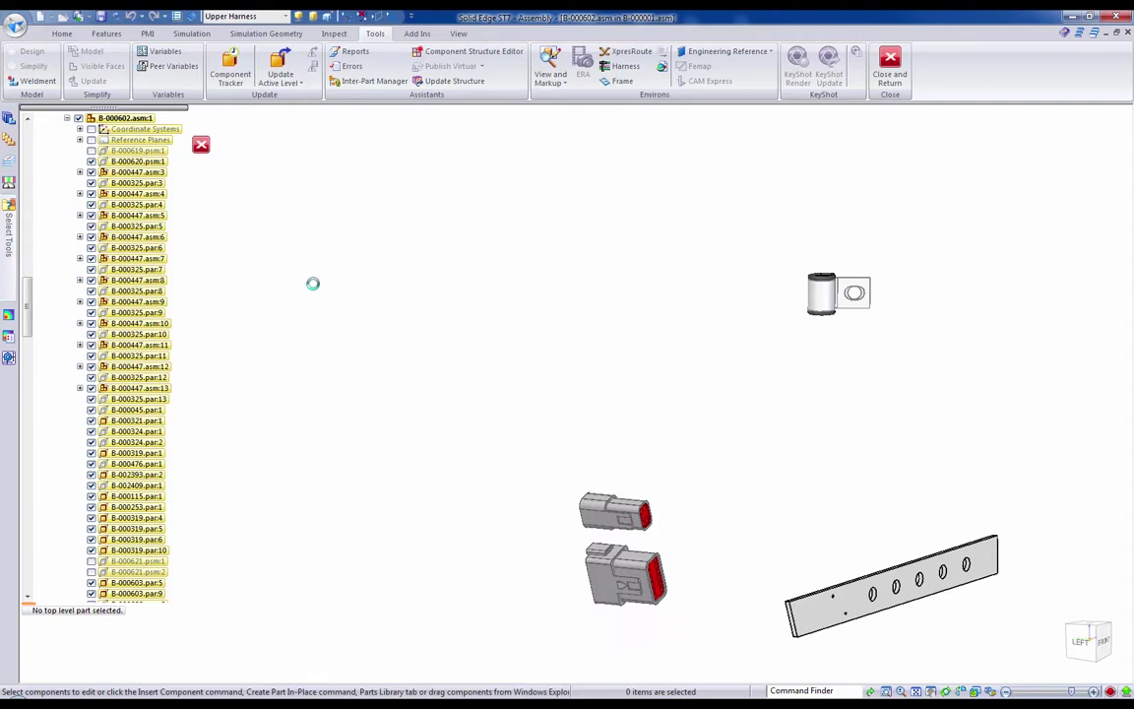
# Enter the harness environment and start the Harness Wizard with the Zuken - E3.series format.
pyautogui.click(622, 66)
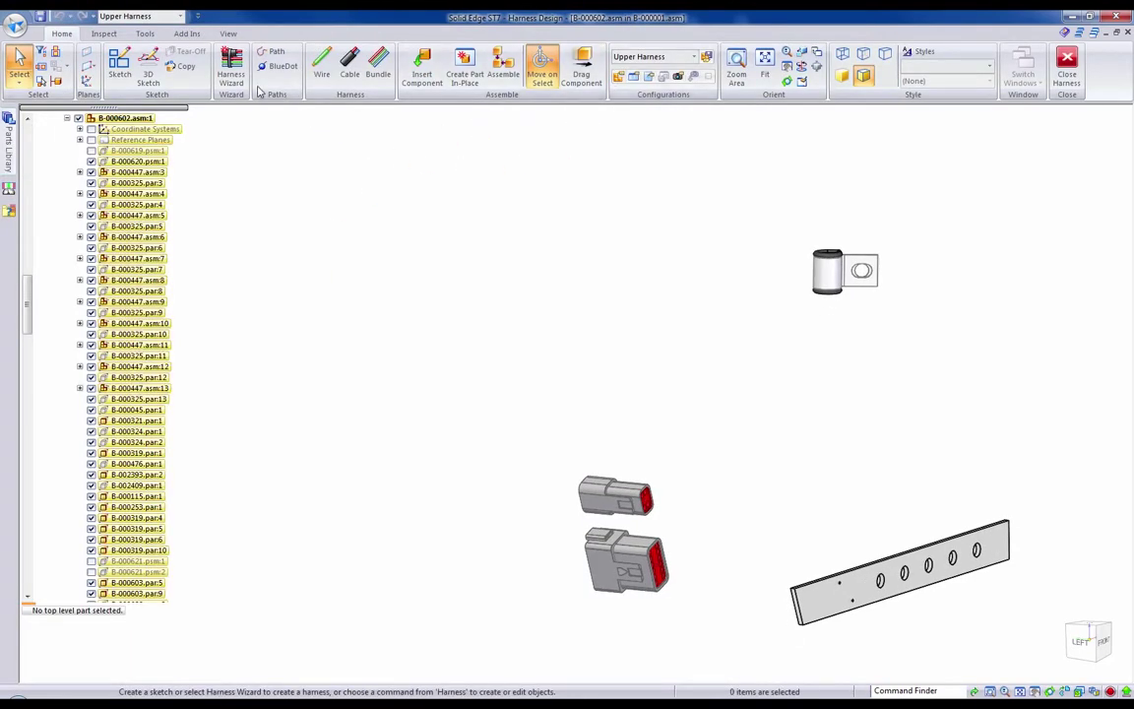
pyautogui.click(230, 67)
pyautogui.click(258, 283)
pyautogui.click(211, 319)
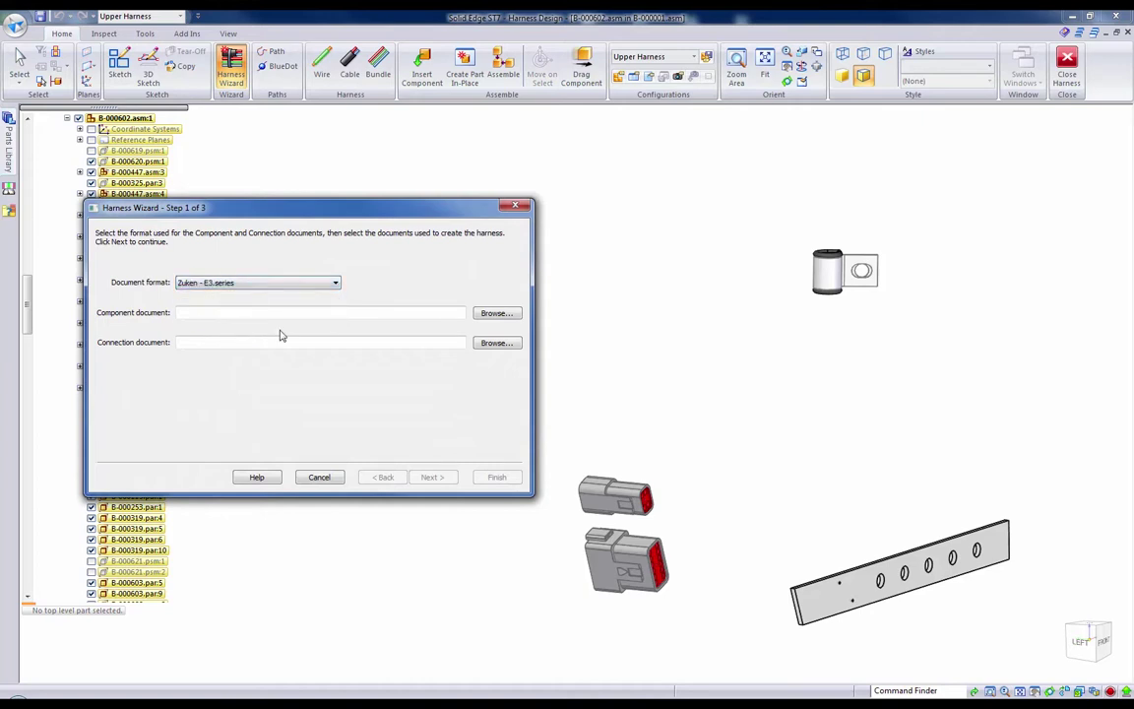
# Load SE Upper Harness_CMP-A.xml as components and SE Upper Harness_CON-A.xml as connections.
pyautogui.click(489, 315)
pyautogui.click(378, 315)
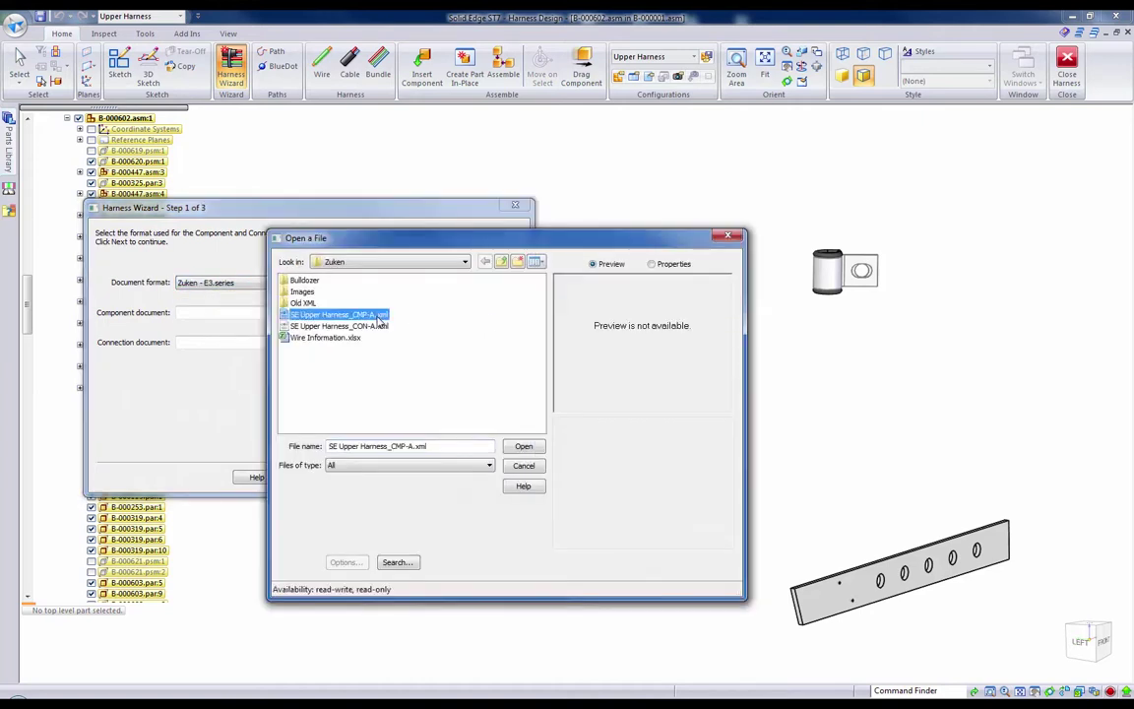
pyautogui.click(523, 446)
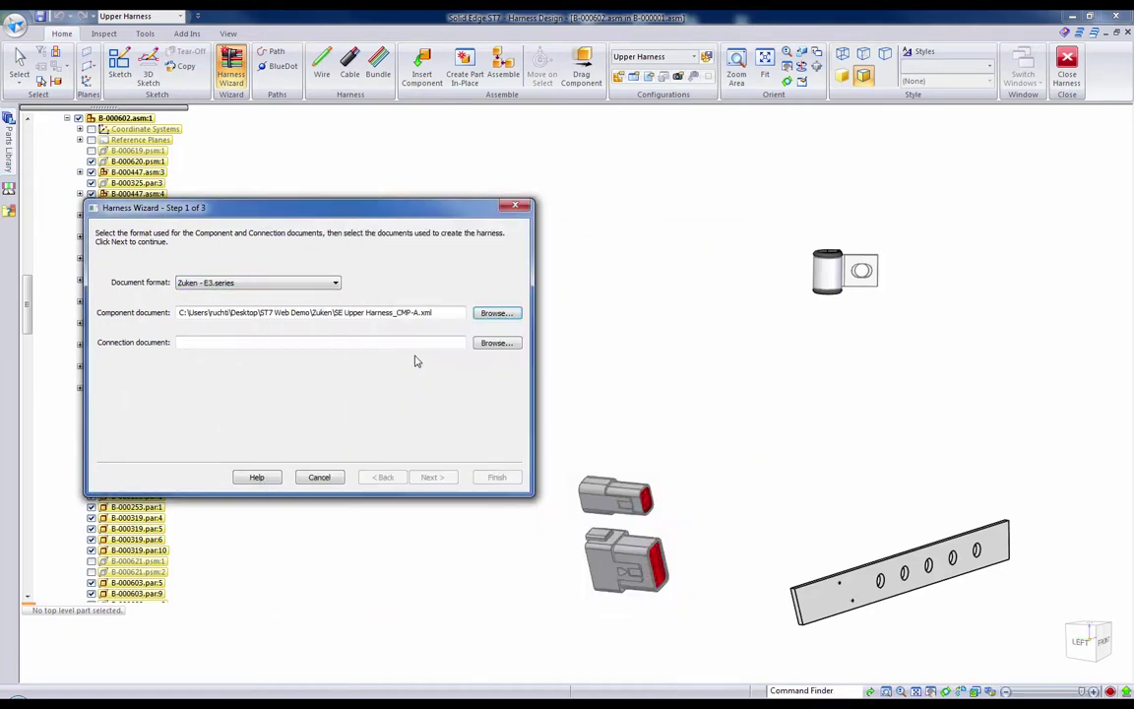
pyautogui.click(490, 341)
pyautogui.click(362, 326)
pyautogui.click(521, 448)
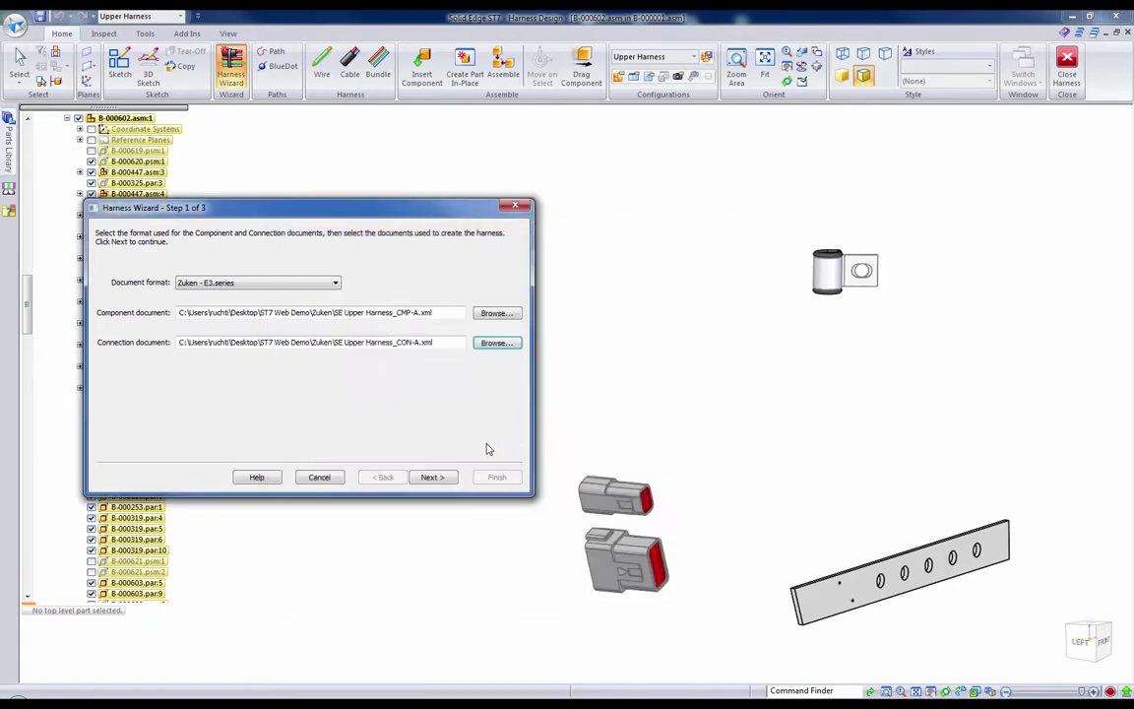
# Review the Components and Connections tables, widening Component Description, and finish the wizard.
pyautogui.click(448, 479)
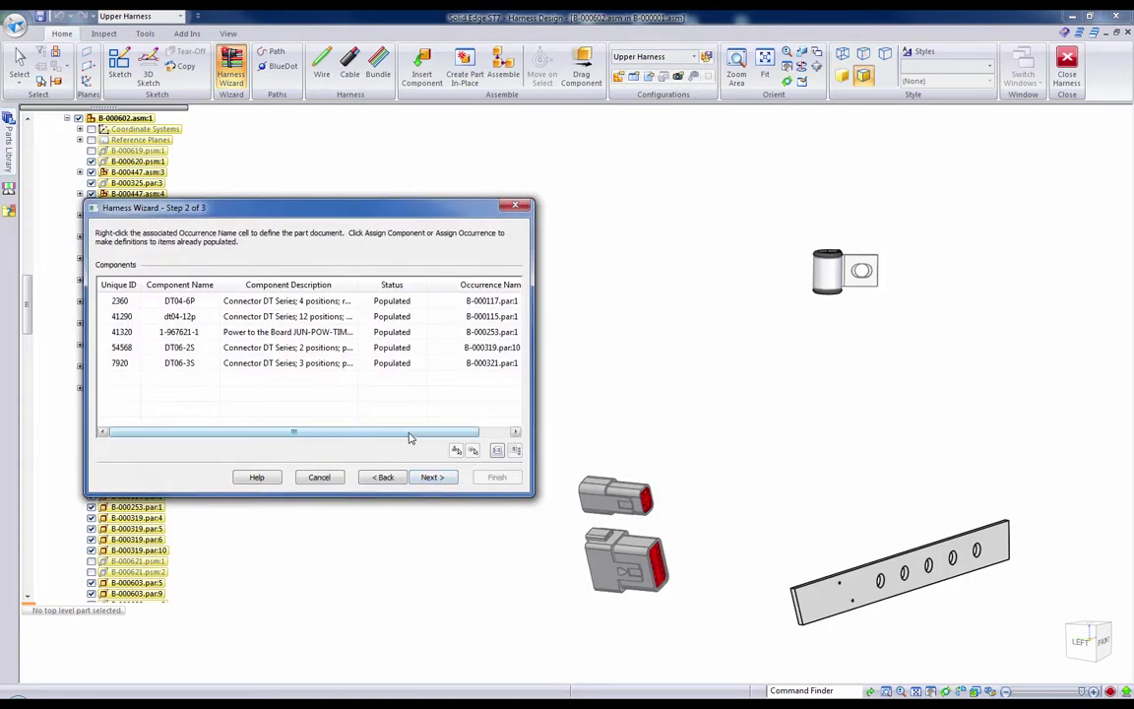
pyautogui.moveTo(410, 438)
pyautogui.mouseDown()
pyautogui.moveTo(462, 442)
pyautogui.moveTo(414, 438)
pyautogui.mouseUp()
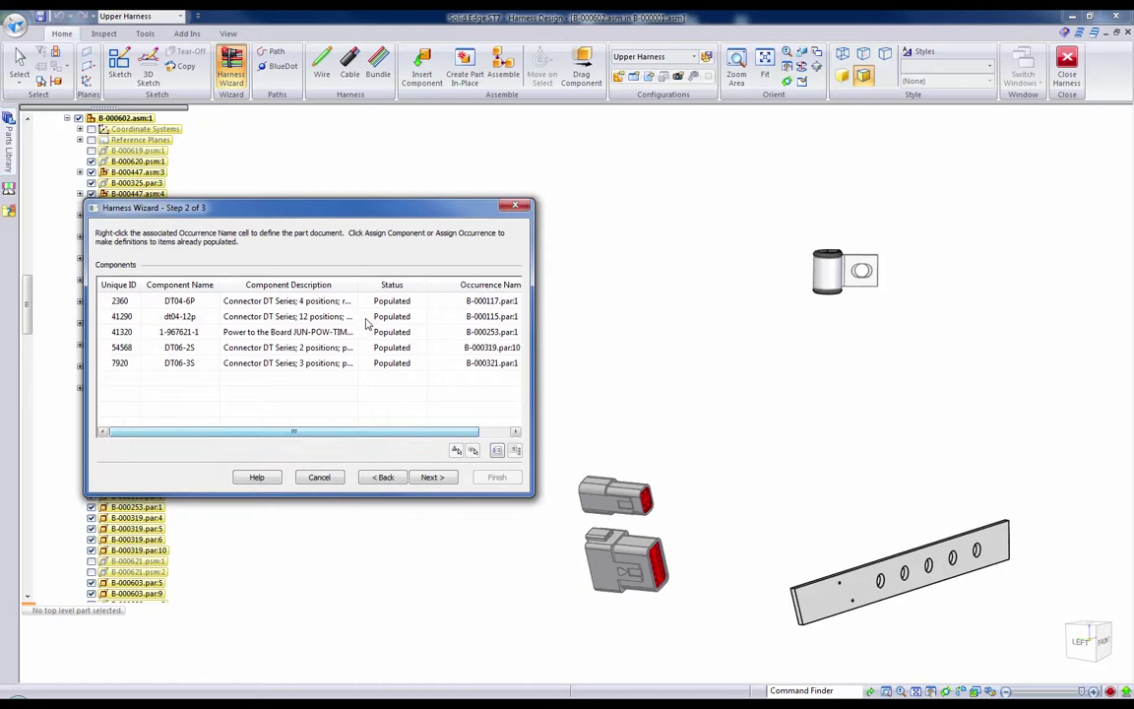
pyautogui.moveTo(356, 284); pyautogui.dragTo(418, 284)
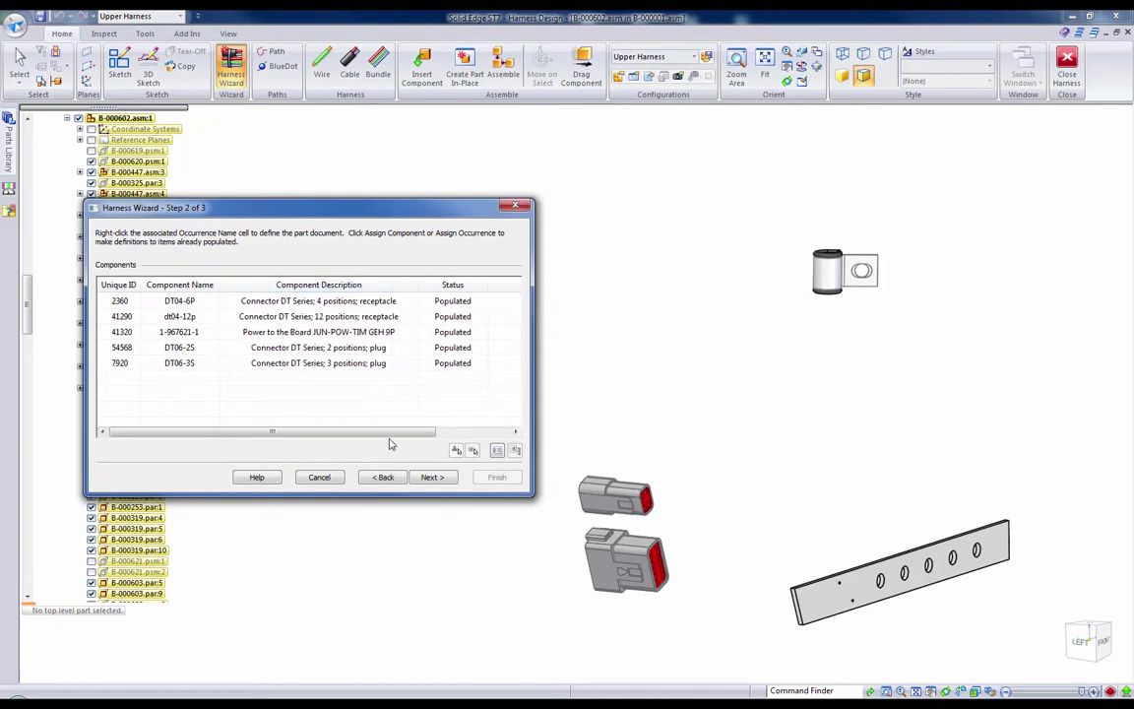
pyautogui.click(440, 480)
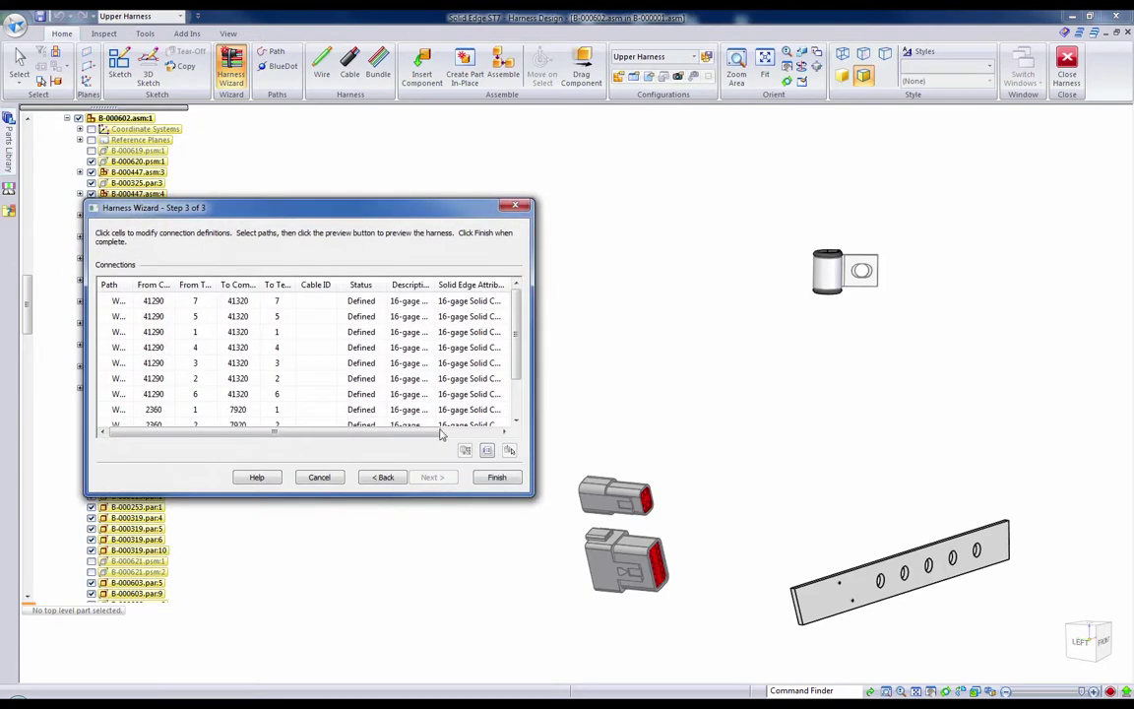
pyautogui.moveTo(417, 433)
pyautogui.mouseDown()
pyautogui.moveTo(433, 433)
pyautogui.moveTo(411, 433)
pyautogui.mouseUp()
pyautogui.scroll(-1, 386, 382)
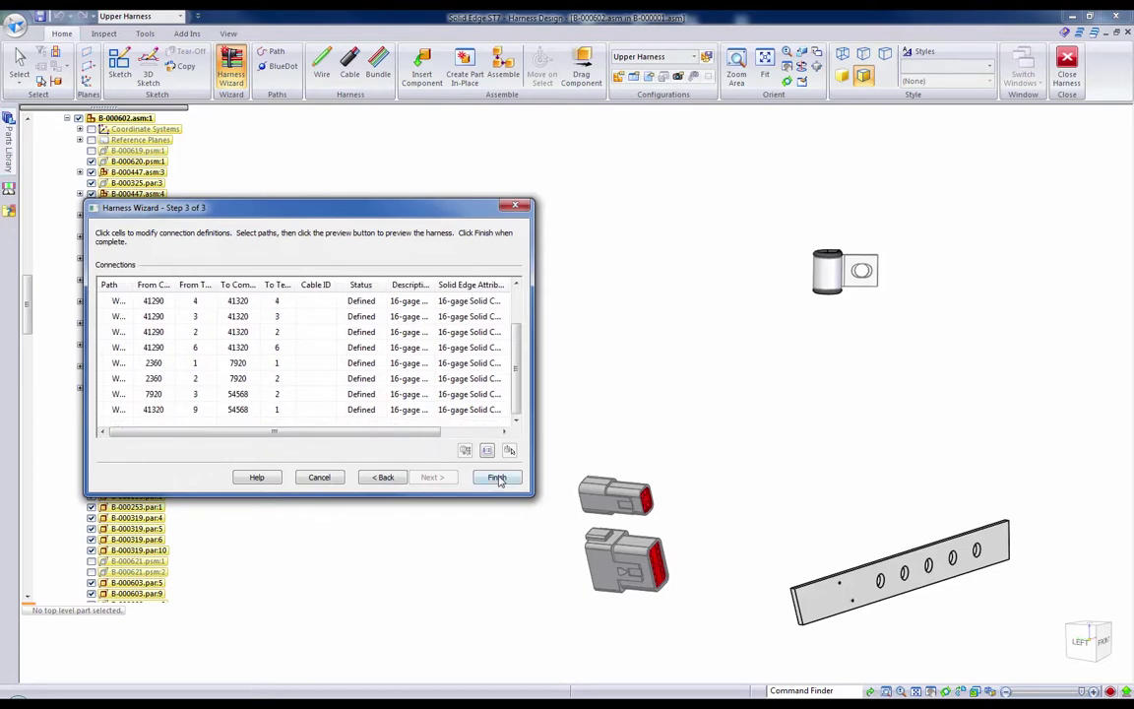
pyautogui.click(496, 477)
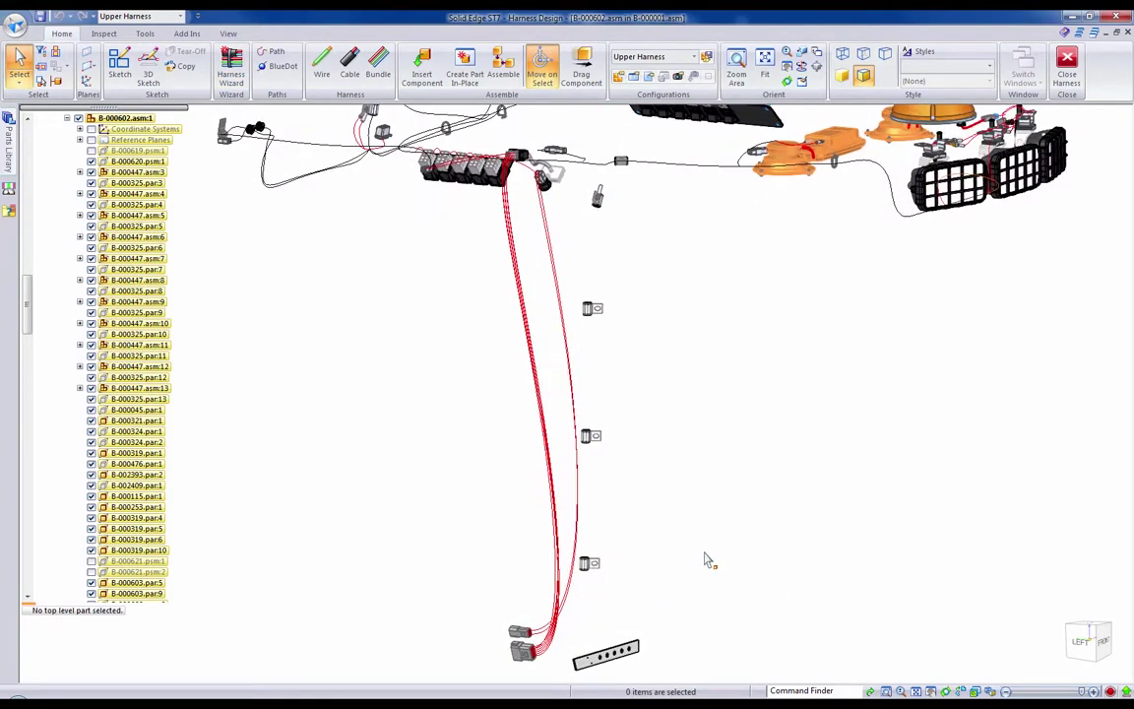
# Create Path_12 by picking keypoints on the three mounting clips below the connector bank.
pyautogui.click(276, 56)
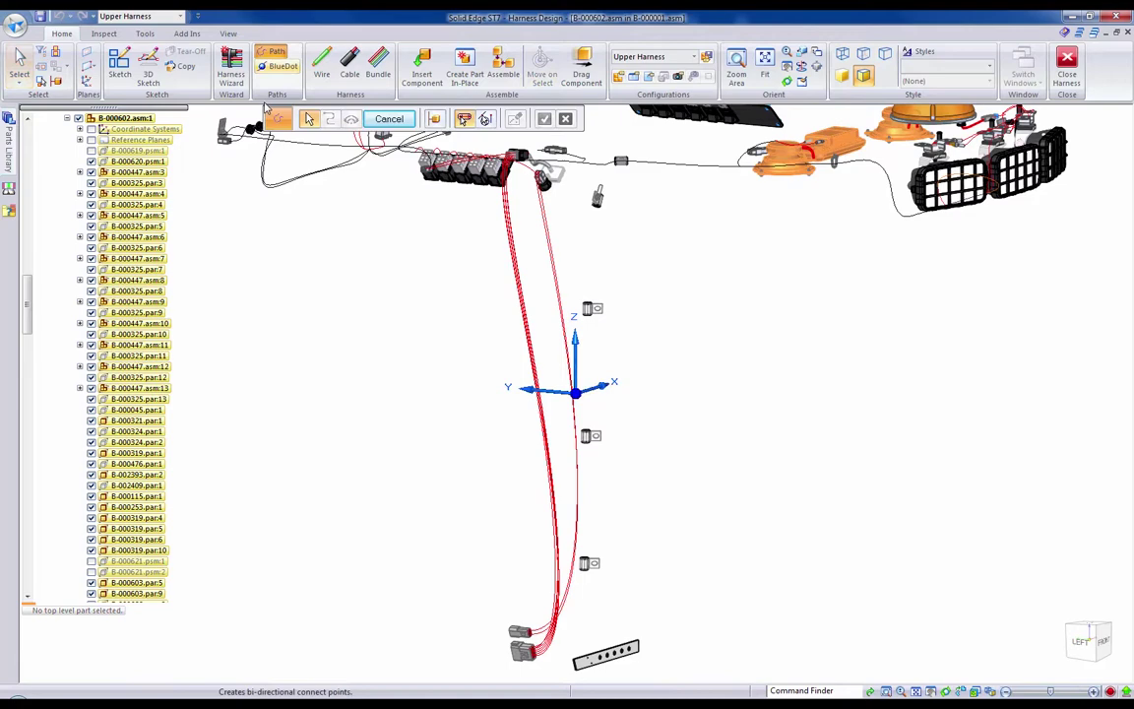
pyautogui.click(486, 119)
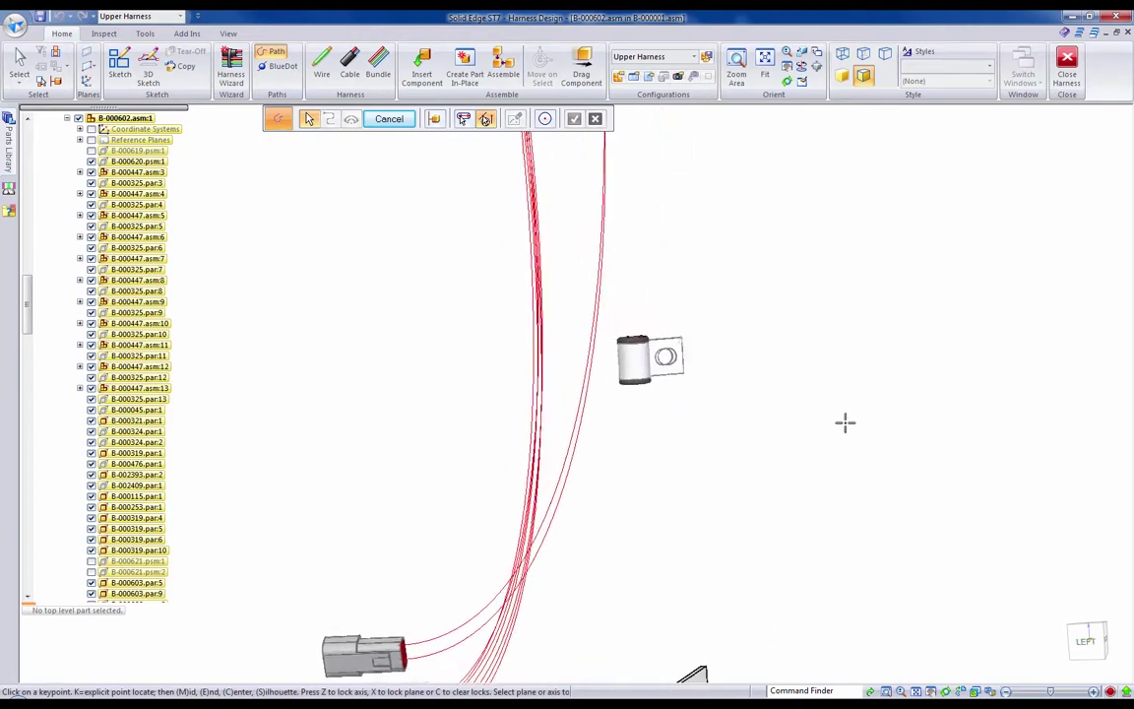
pyautogui.click(622, 372)
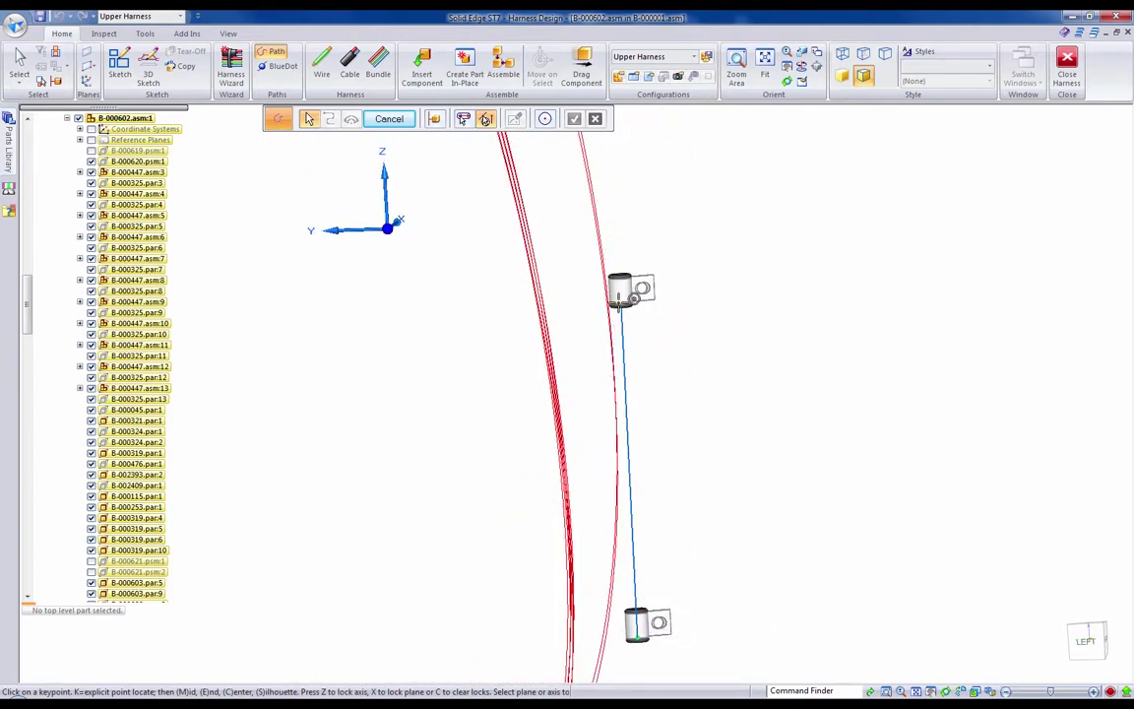
pyautogui.click(620, 301)
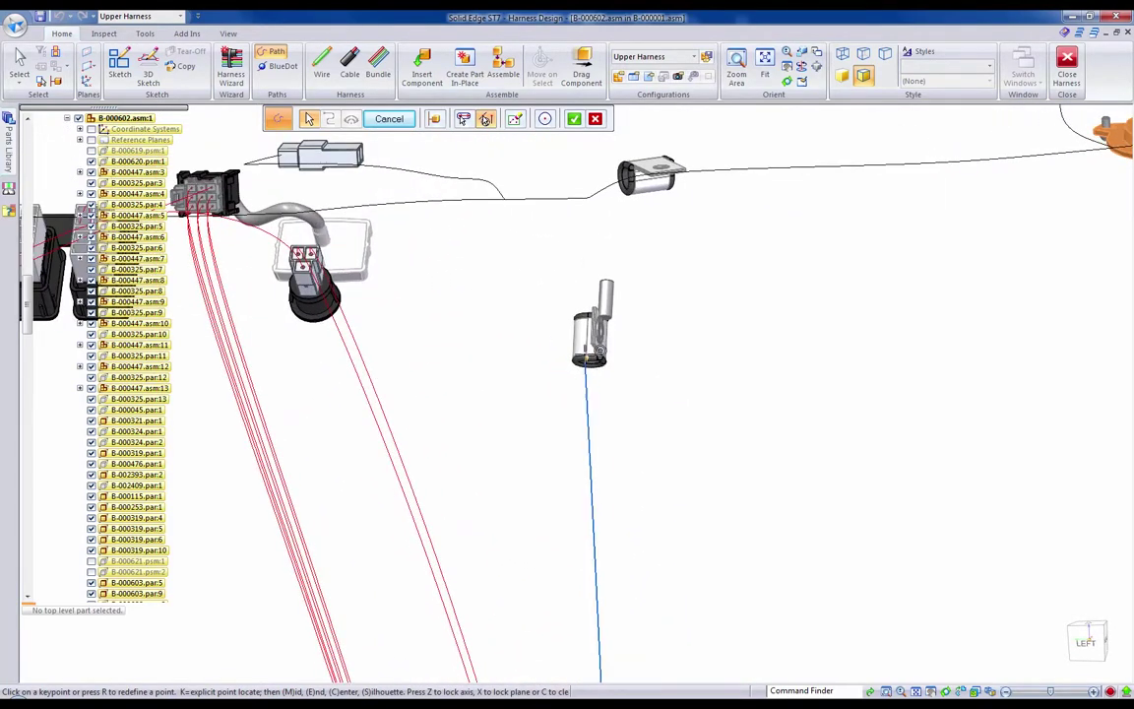
pyautogui.click(589, 362)
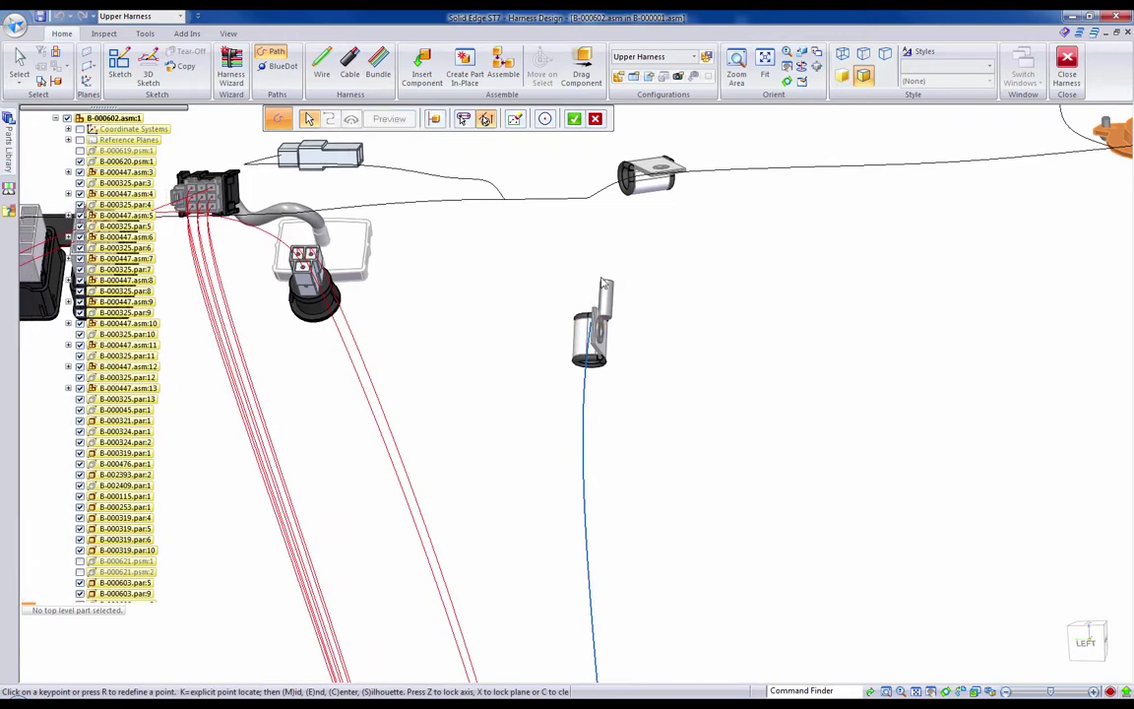
pyautogui.rightClick(722, 355)
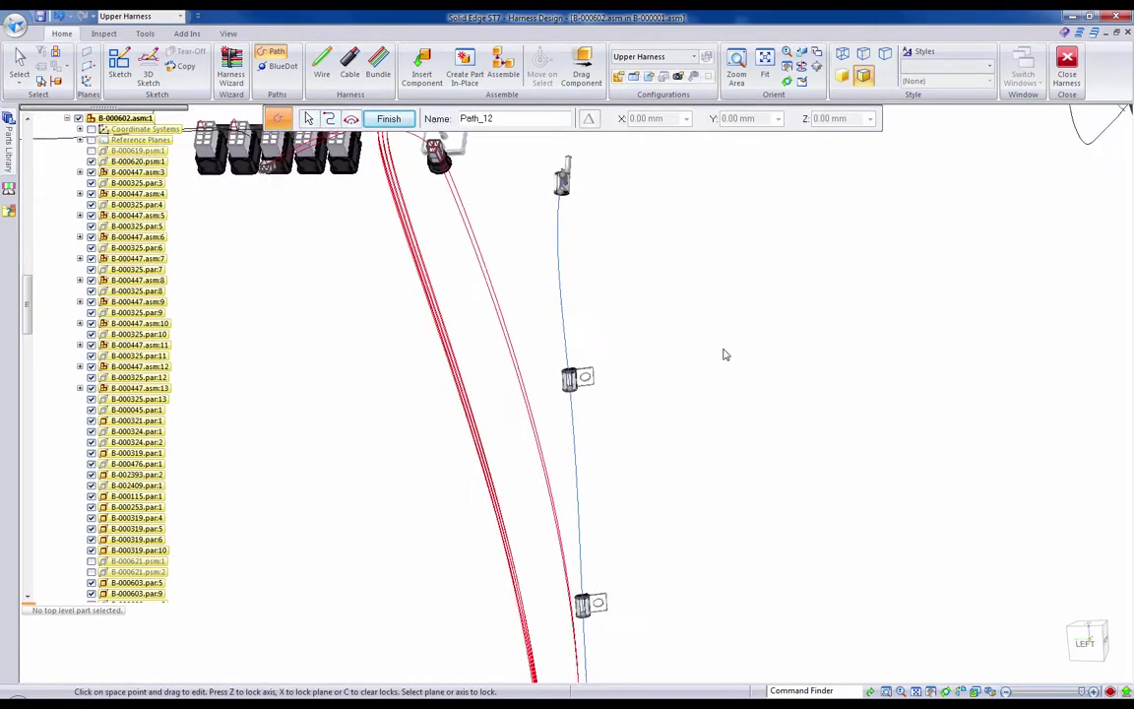
pyautogui.rightClick(724, 354)
pyautogui.rightClick(732, 355)
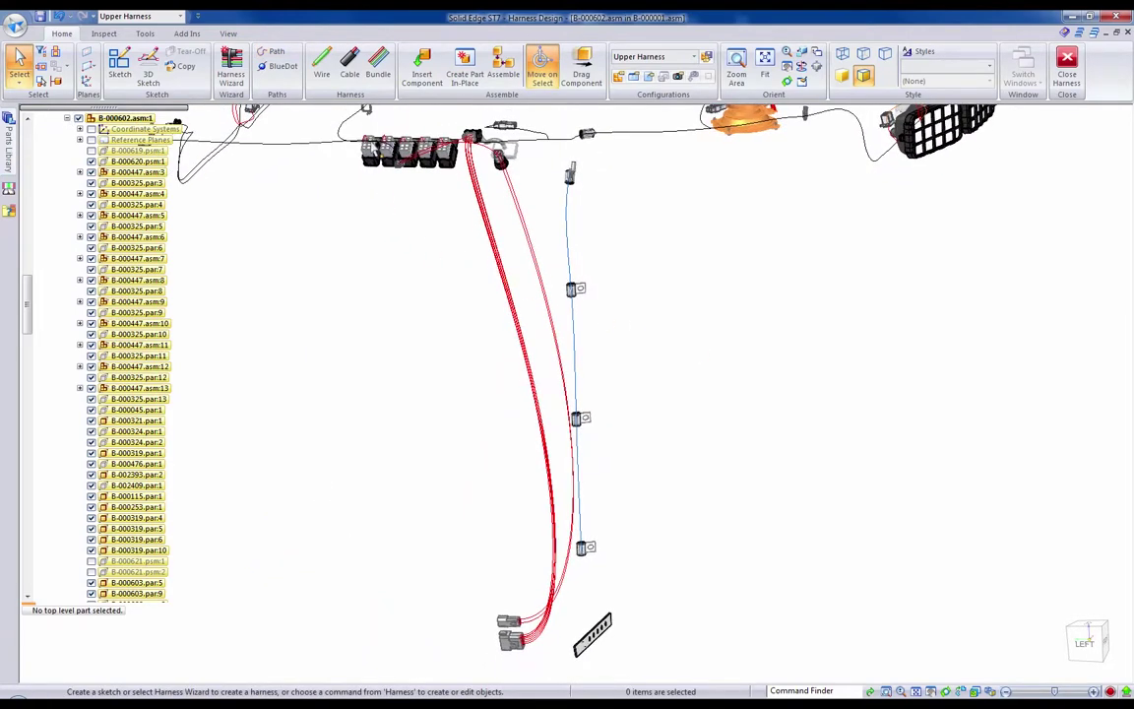
# Start a new bundle and accept the imported wires as its contents.
pyautogui.click(374, 69)
pyautogui.scroll(2, 364, 295)
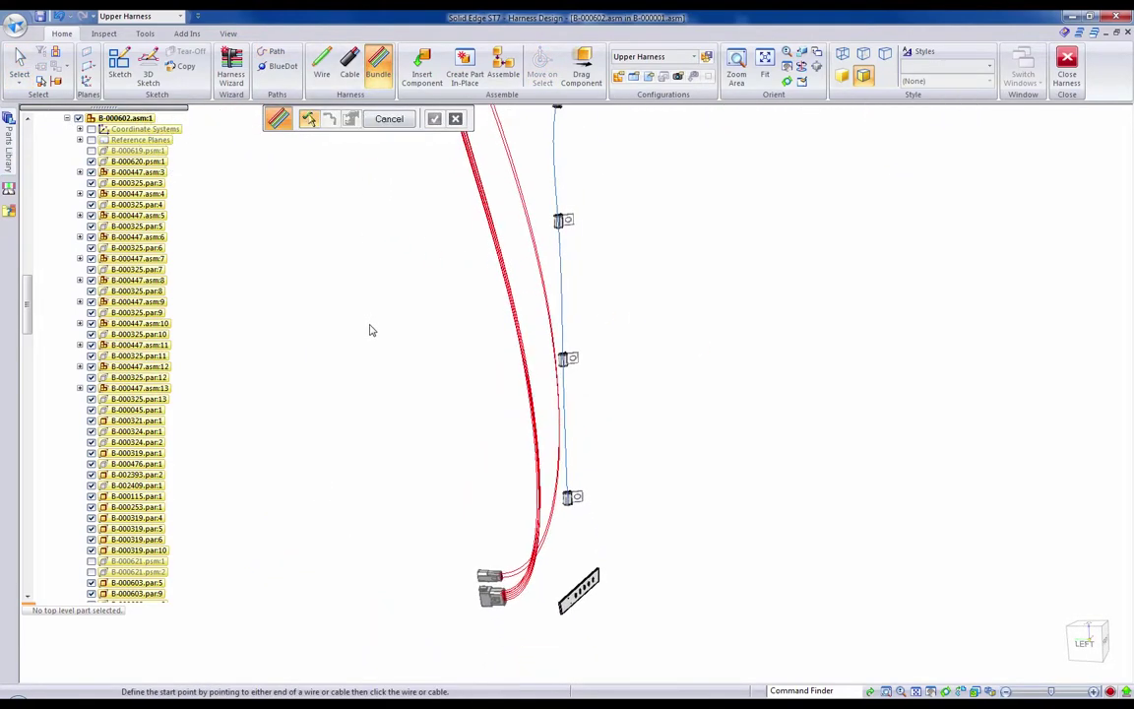
pyautogui.scroll(2, 369, 328)
pyautogui.scroll(2, 369, 328)
pyautogui.scroll(3, 404, 414)
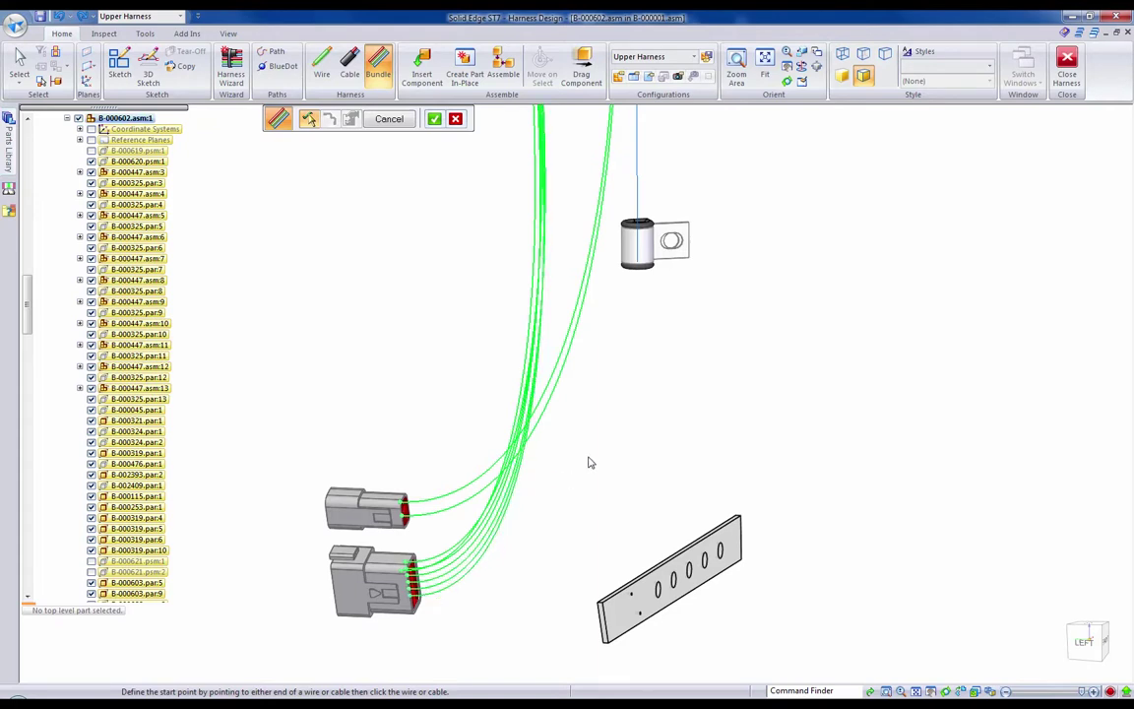
pyautogui.press('Return')
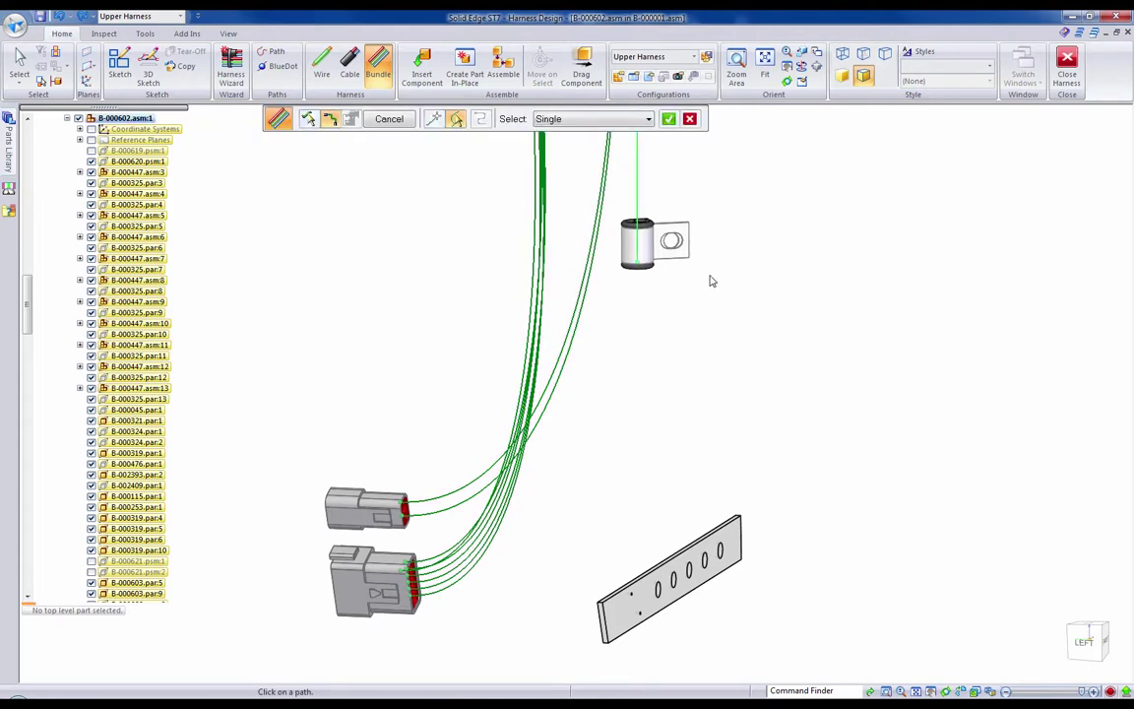
# Route Bundle 124 along the clip path in 1/2-inch Flexible Steel Shielding Grey.
pyautogui.click(640, 252)
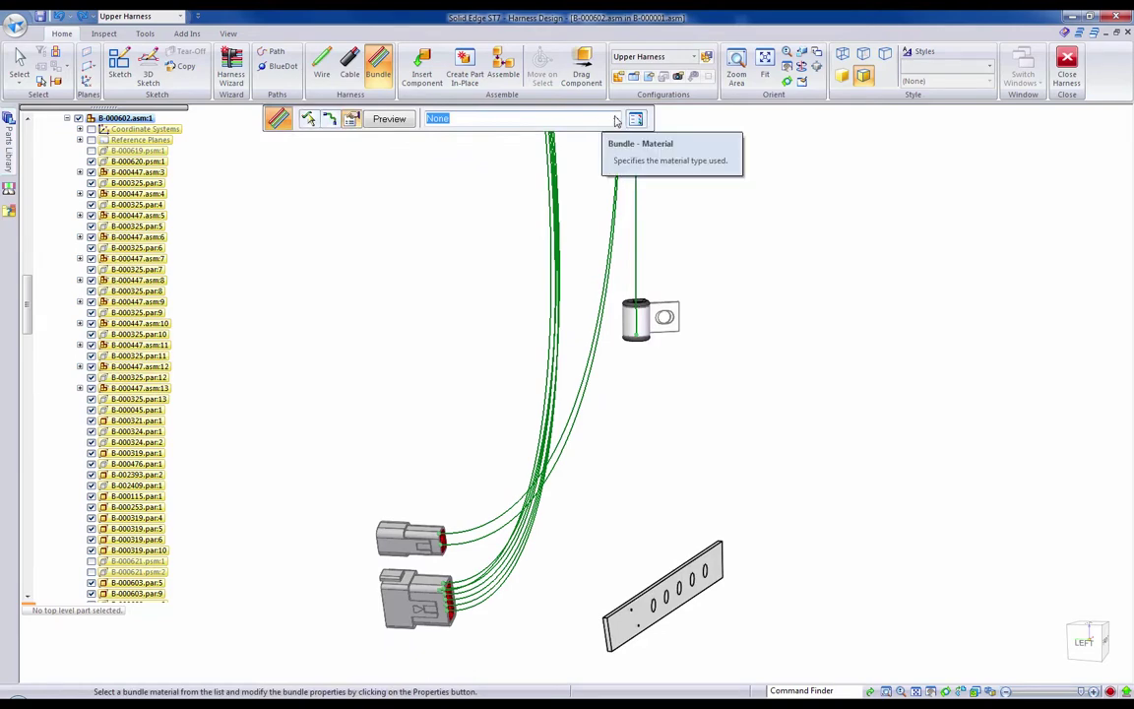
pyautogui.click(616, 119)
pyautogui.click(492, 143)
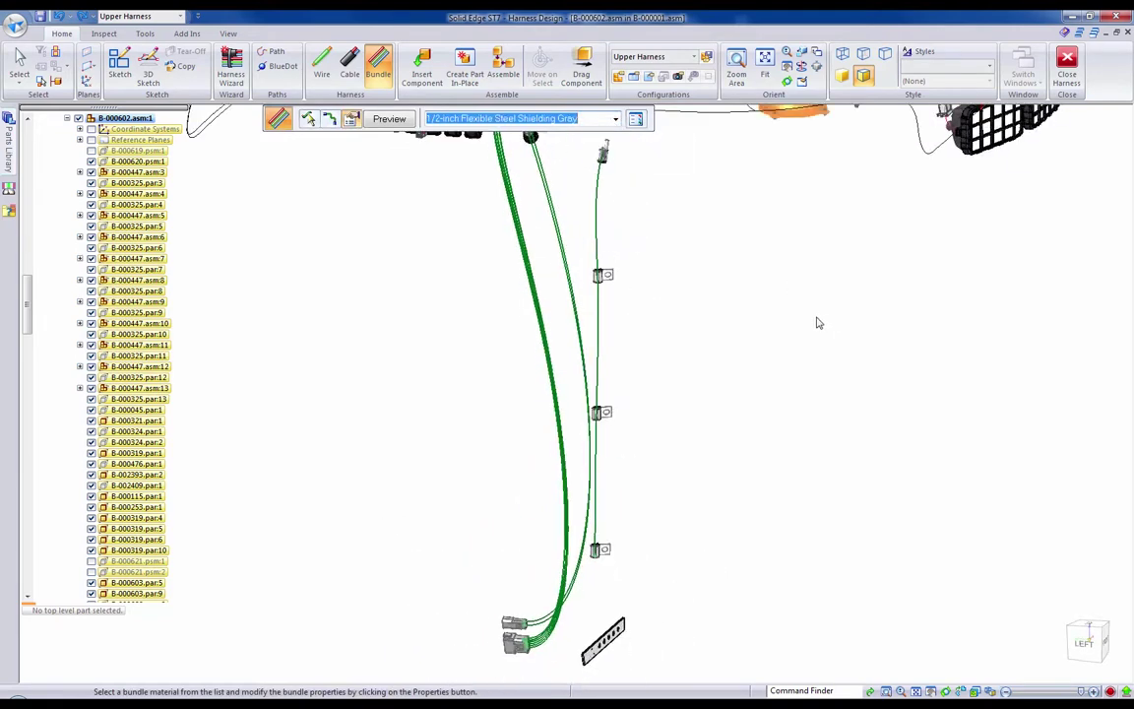
pyautogui.press('Return')
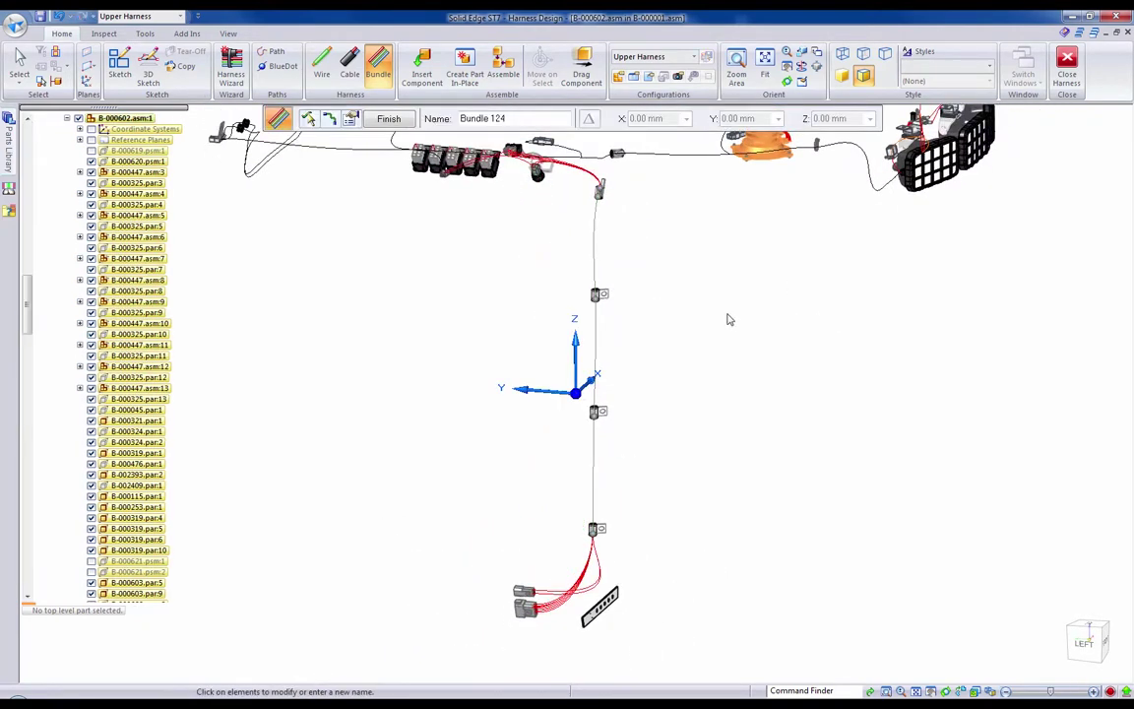
pyautogui.press('Return')
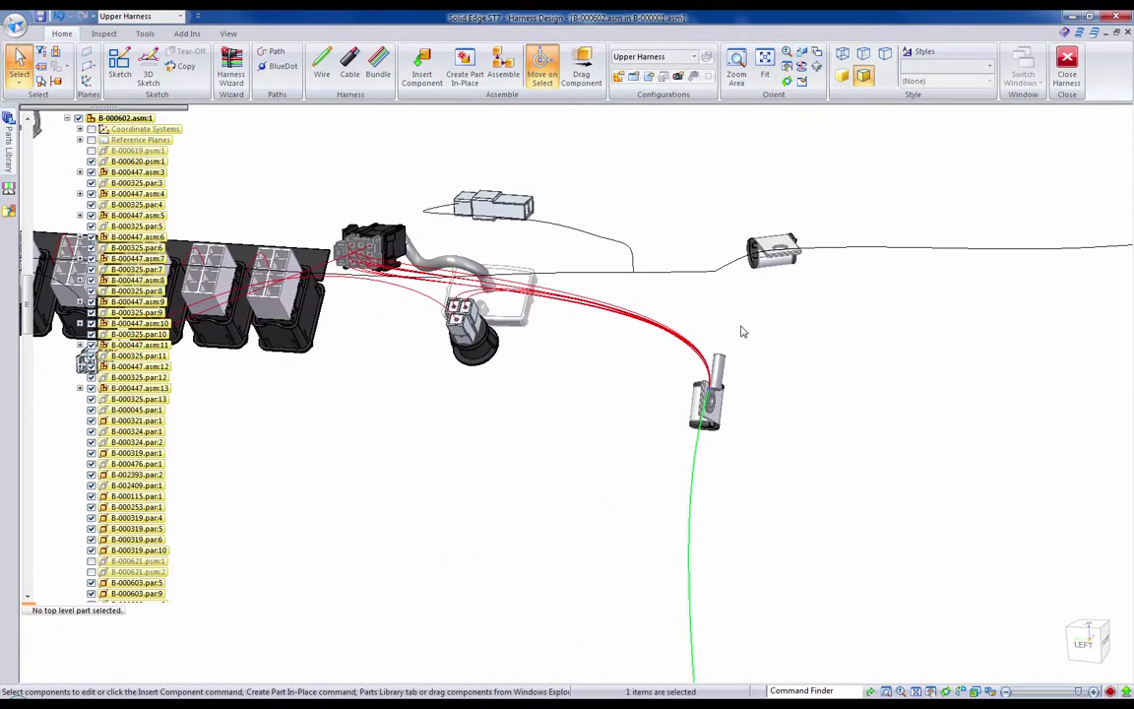
# Select Bundle 124 and its wires in PathFinder, then close the harness.
pyautogui.press('Escape')
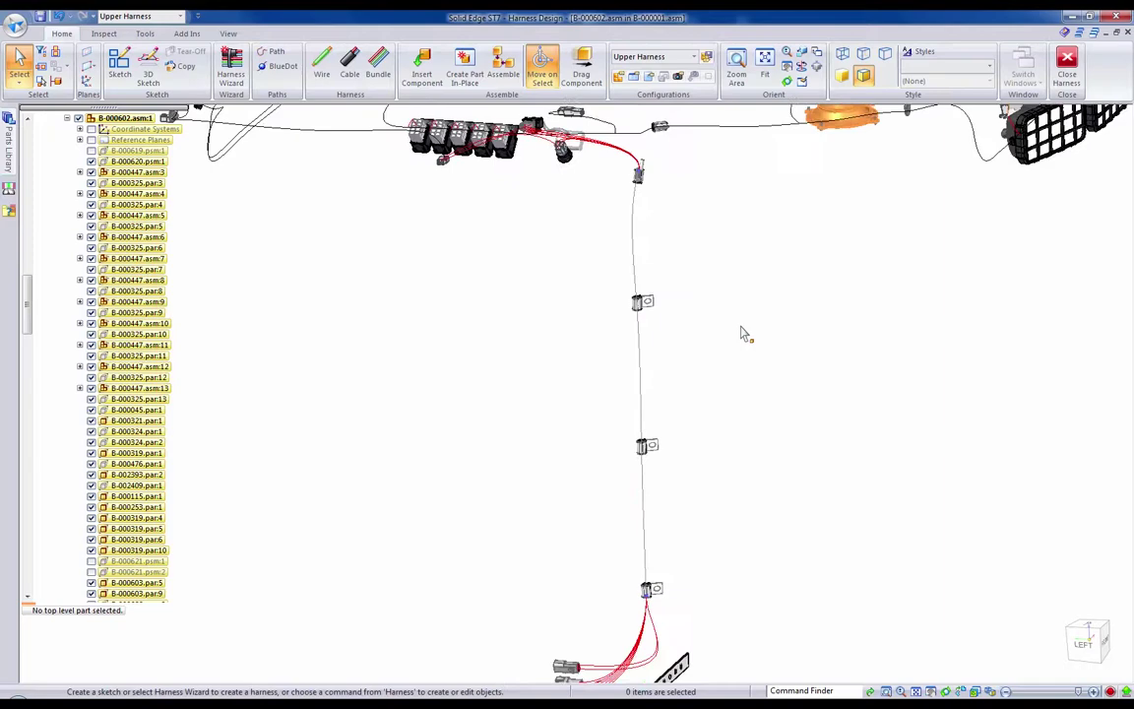
pyautogui.moveTo(27, 307); pyautogui.dragTo(31, 455)
pyautogui.click(91, 453)
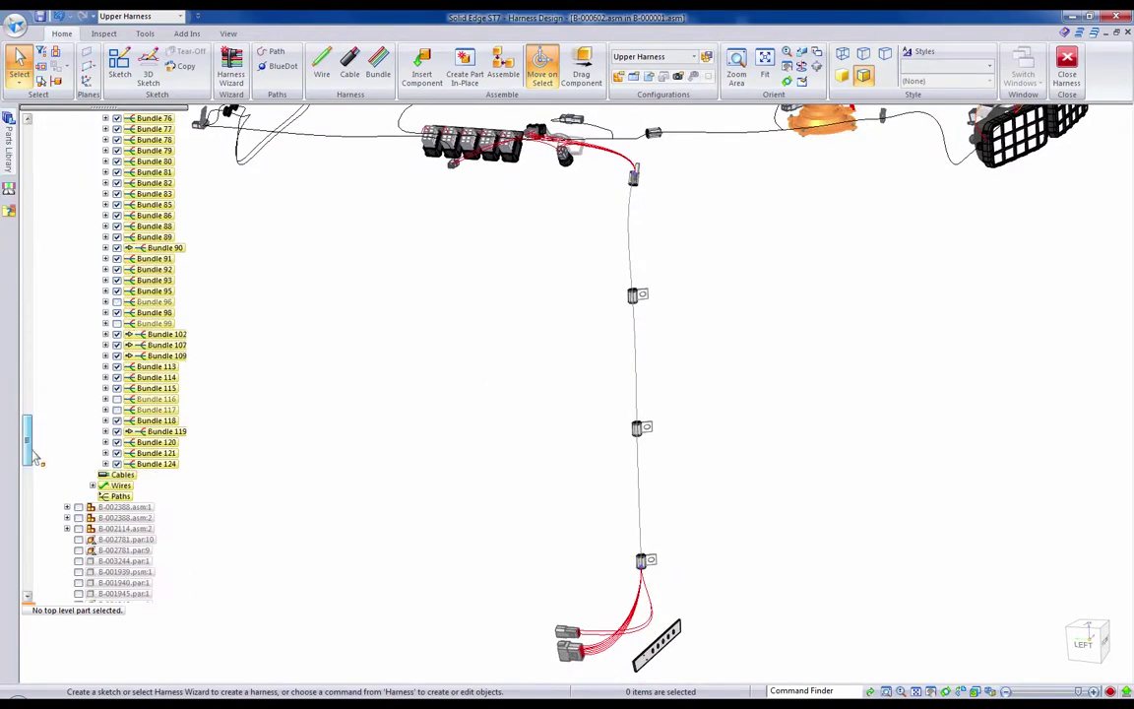
pyautogui.click(155, 464)
pyautogui.click(106, 463)
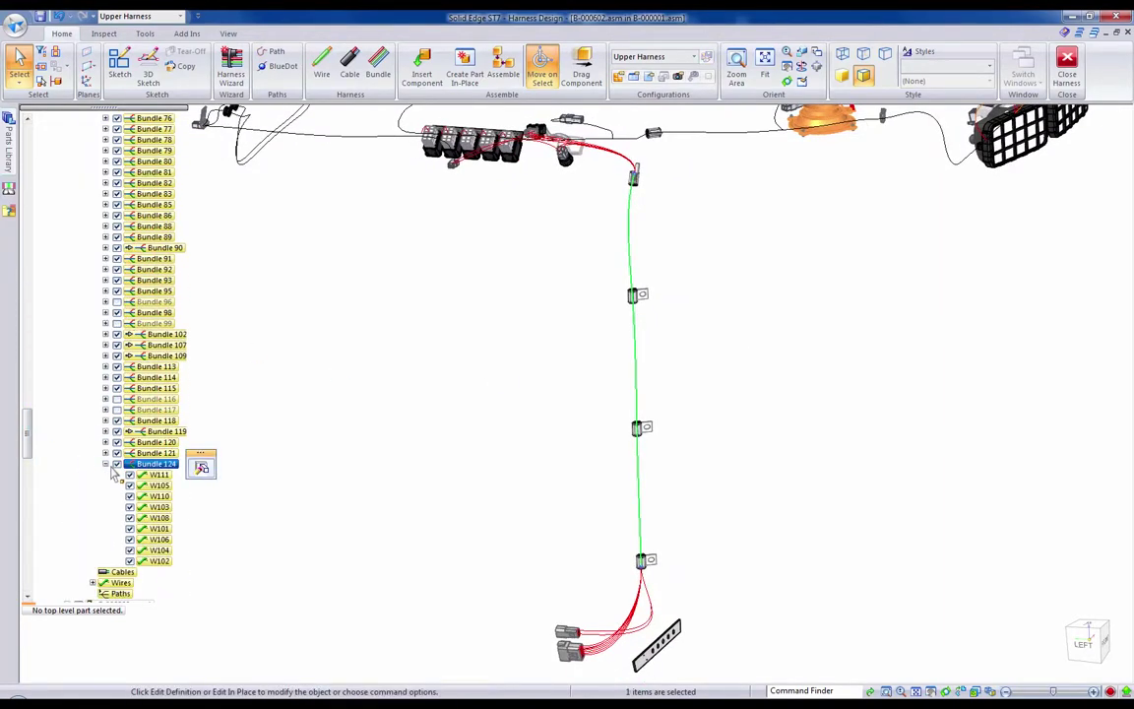
pyautogui.keyDown('shift'); pyautogui.click(157, 561); pyautogui.keyUp('shift')
pyautogui.rightClick(162, 464)
pyautogui.click(192, 423)
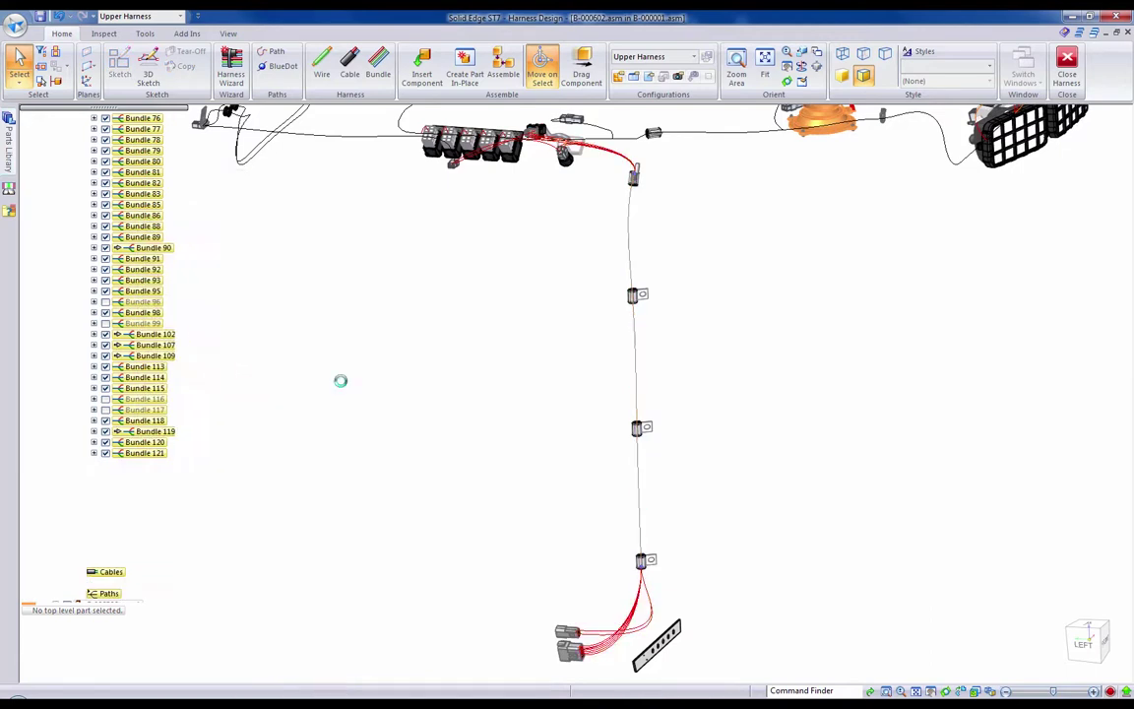